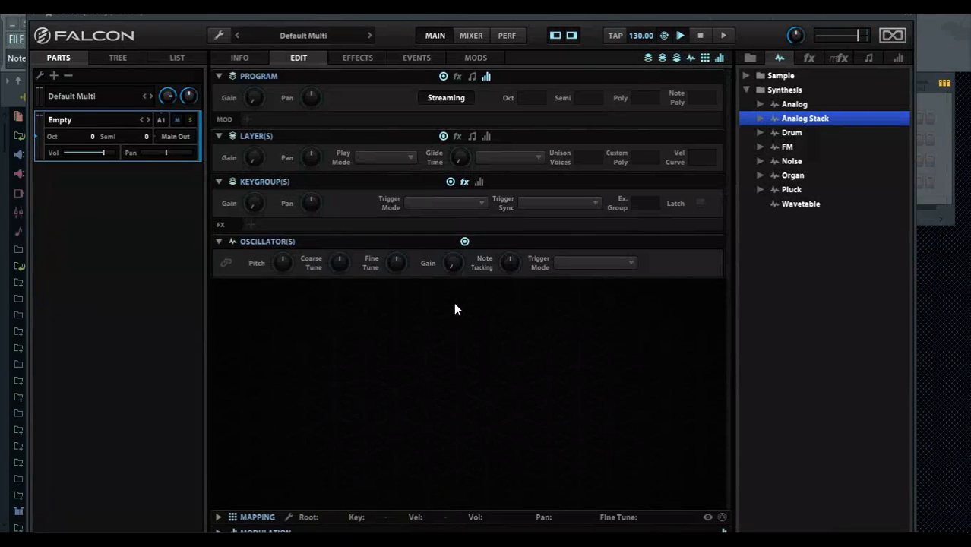
# Add an Analog Stack oscillator as a keygroup in the key mapping and extend its key range to C-2–G8.
pyautogui.click(218, 517)
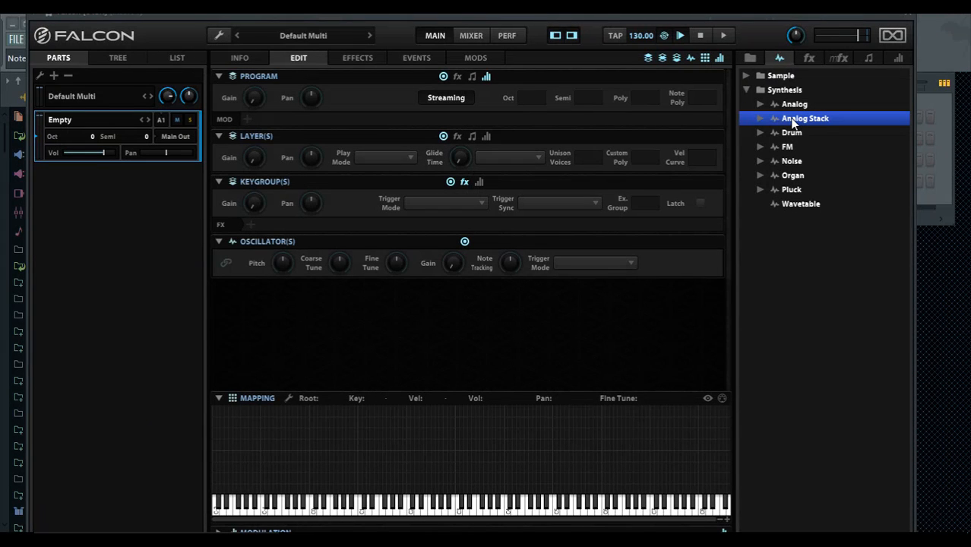
pyautogui.moveTo(794, 122); pyautogui.dragTo(748, 465)
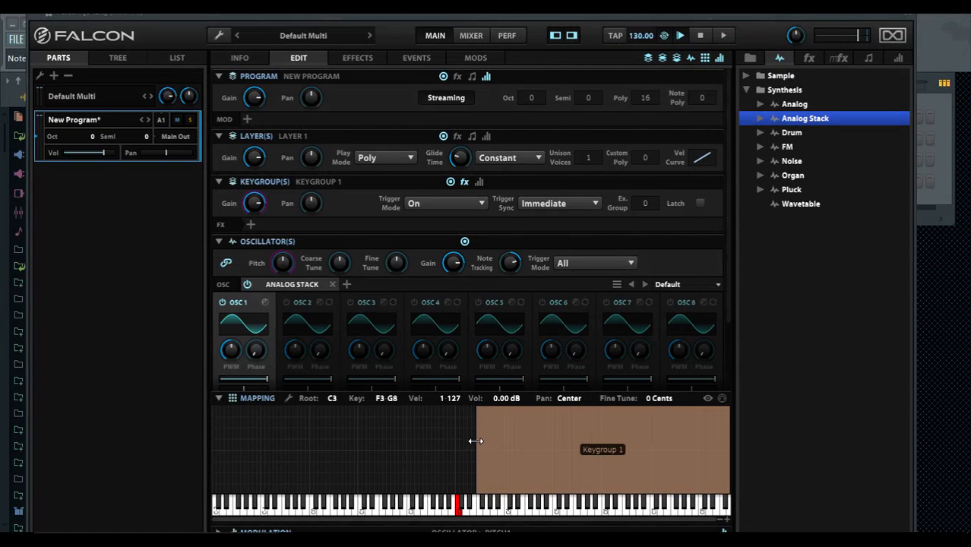
pyautogui.moveTo(474, 442); pyautogui.dragTo(186, 468)
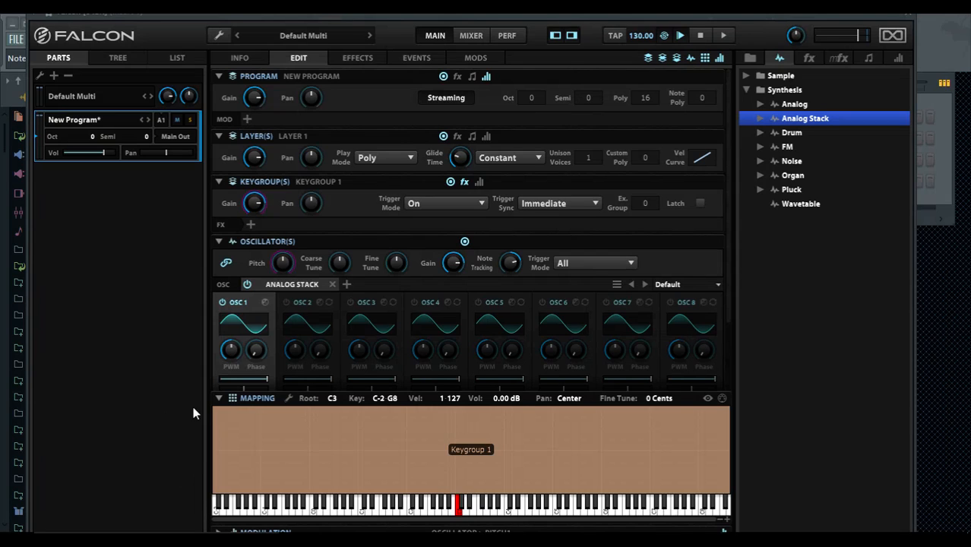
pyautogui.click(220, 400)
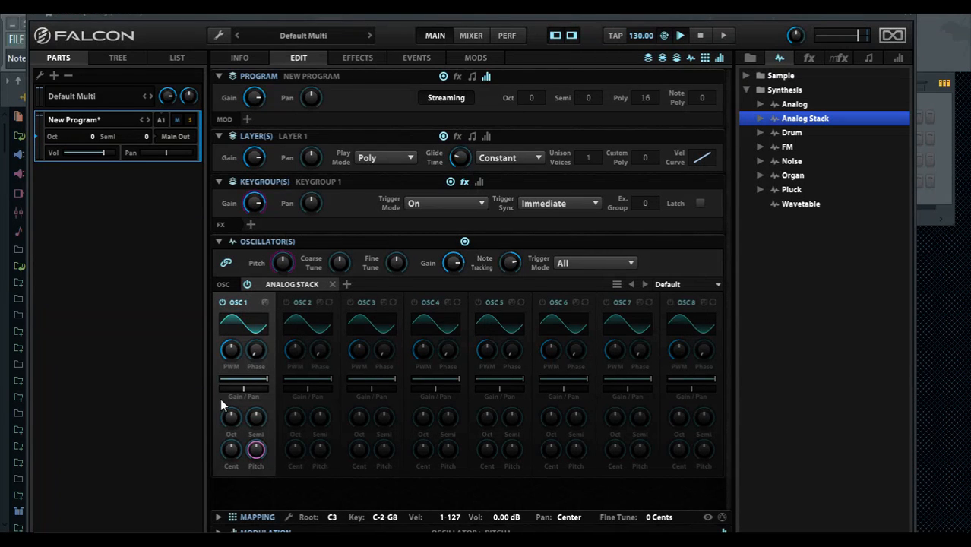
# Add a Wavetable oscillator beside the Analog Stack and remove it again.
pyautogui.click(347, 284)
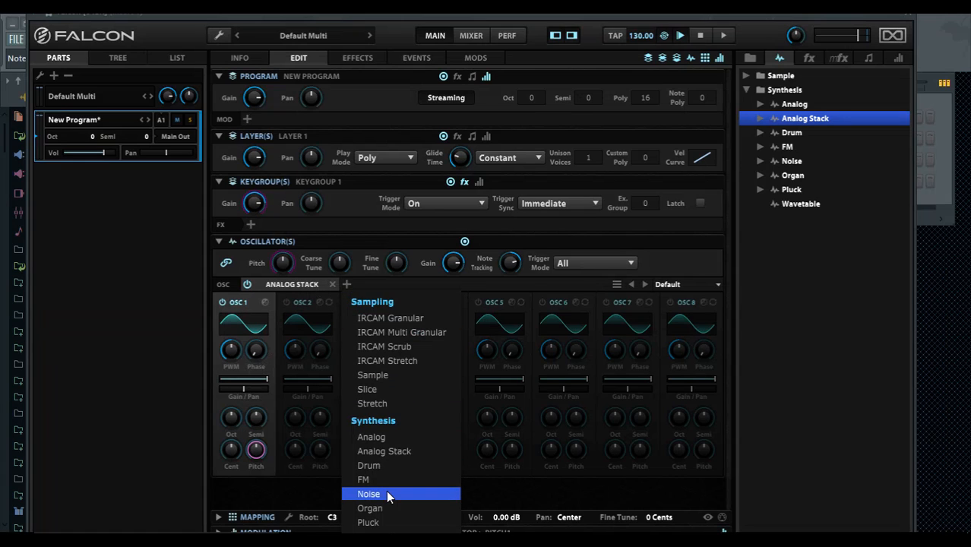
pyautogui.click(386, 531)
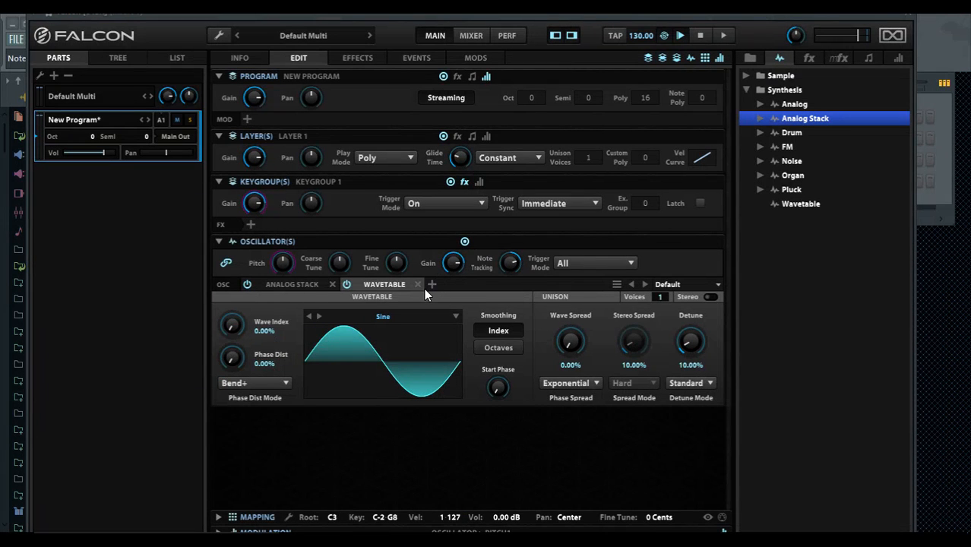
pyautogui.click(389, 284)
pyautogui.click(389, 284)
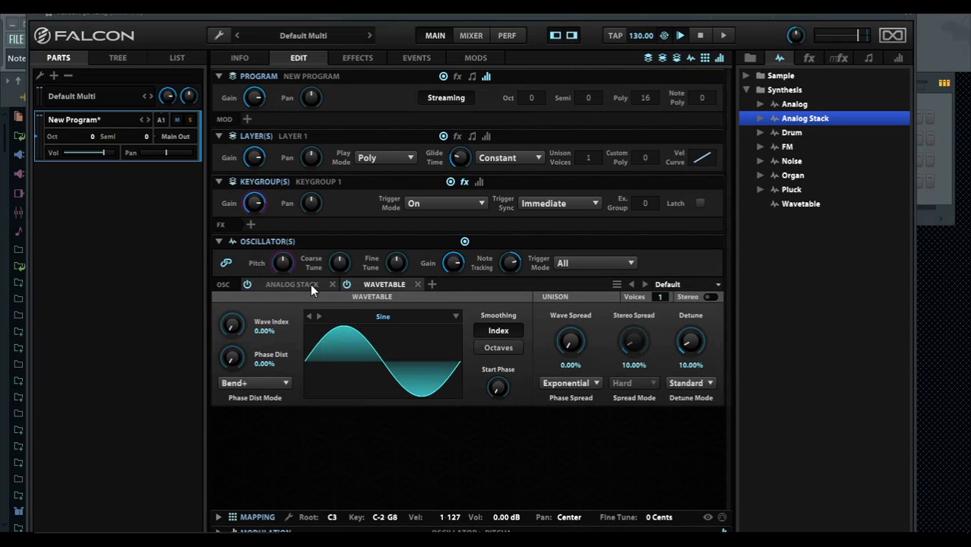
pyautogui.click(310, 283)
pyautogui.click(372, 284)
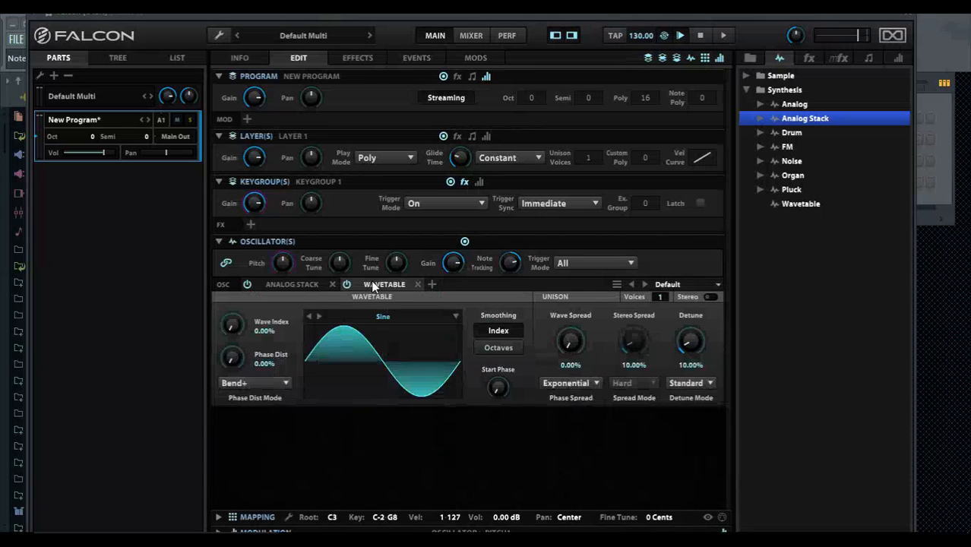
pyautogui.click(417, 284)
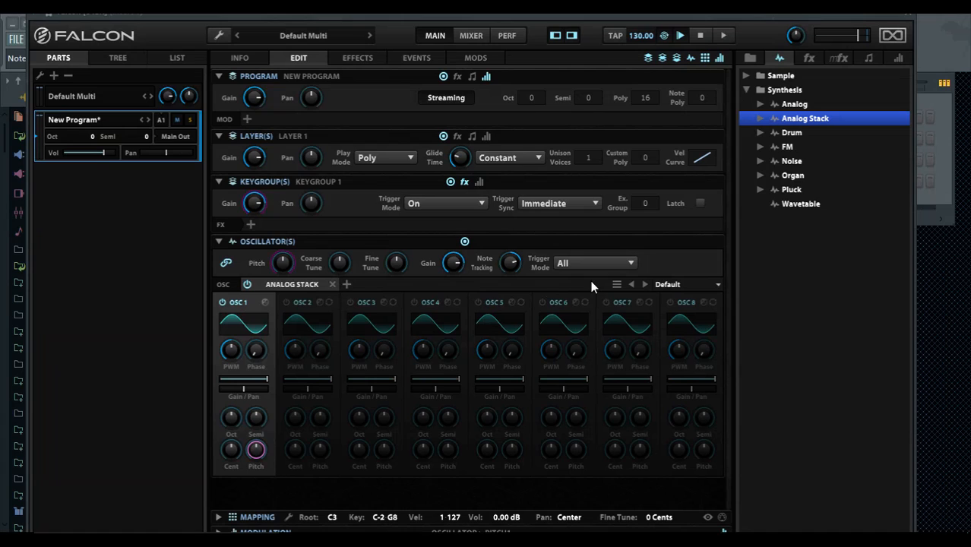
# Audition the Analog Stack presets Bell Fantasia and Chord Saw min7911, and return to the Default preset.
pyautogui.click(717, 285)
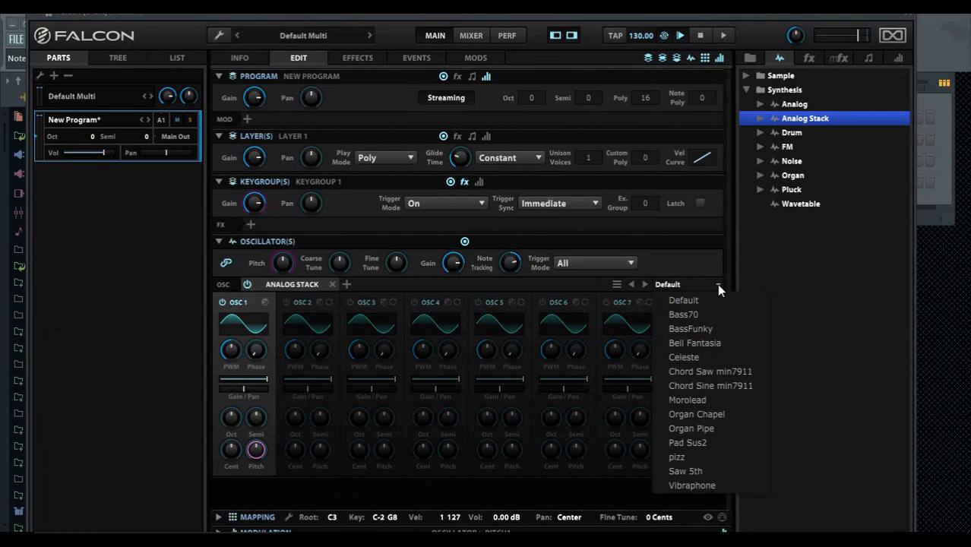
pyautogui.click(705, 346)
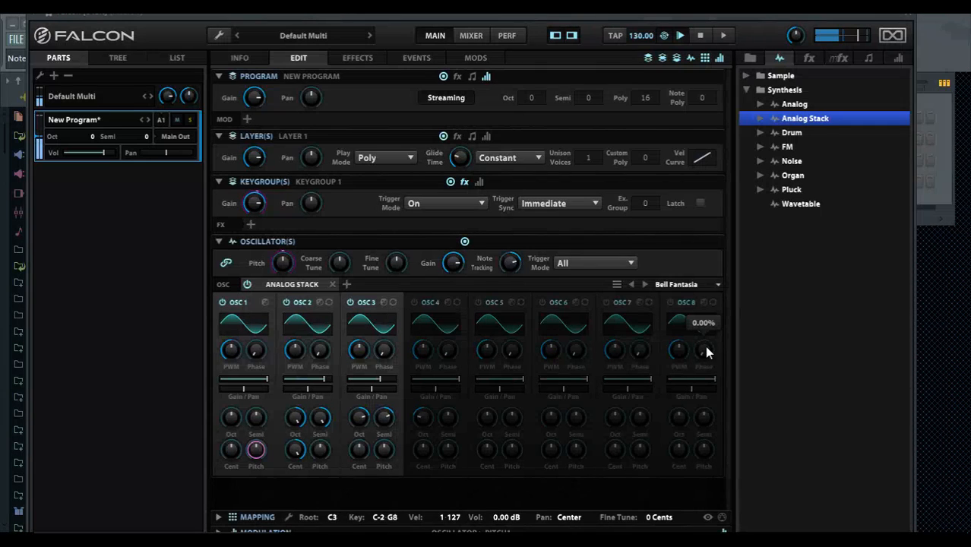
pyautogui.click(718, 284)
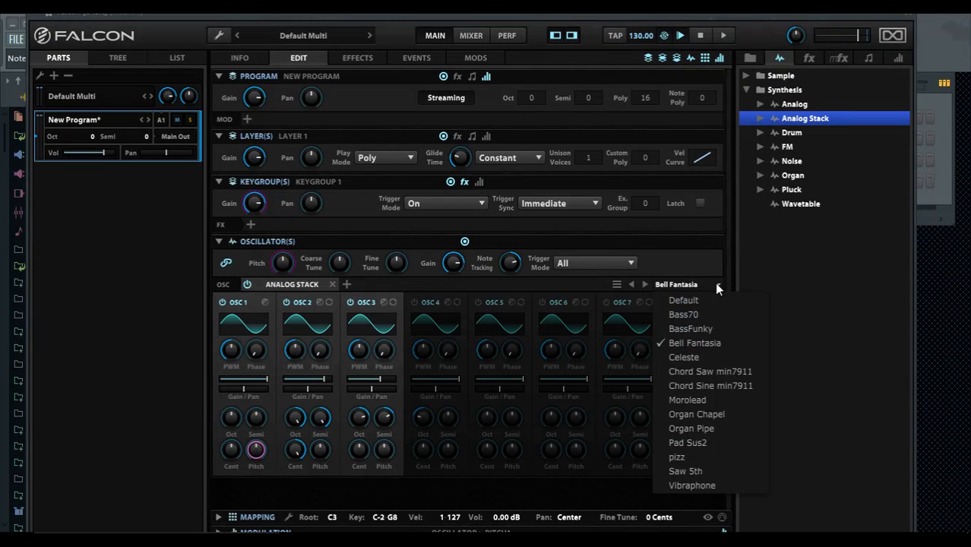
pyautogui.click(714, 371)
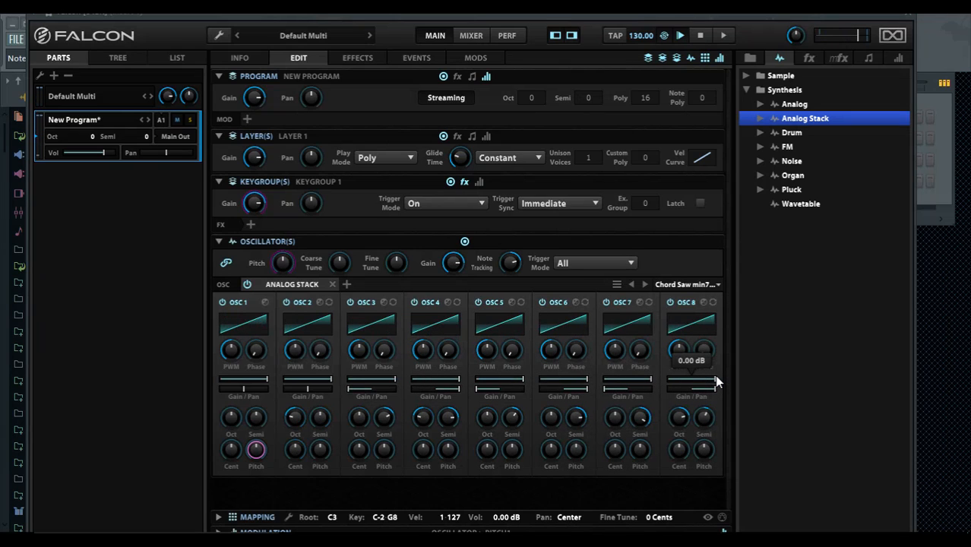
pyautogui.click(715, 287)
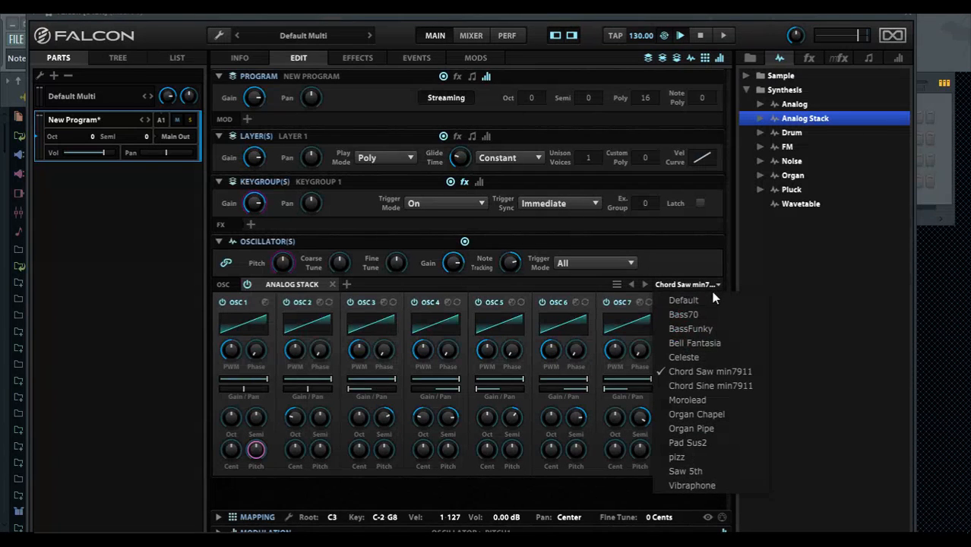
pyautogui.click(711, 300)
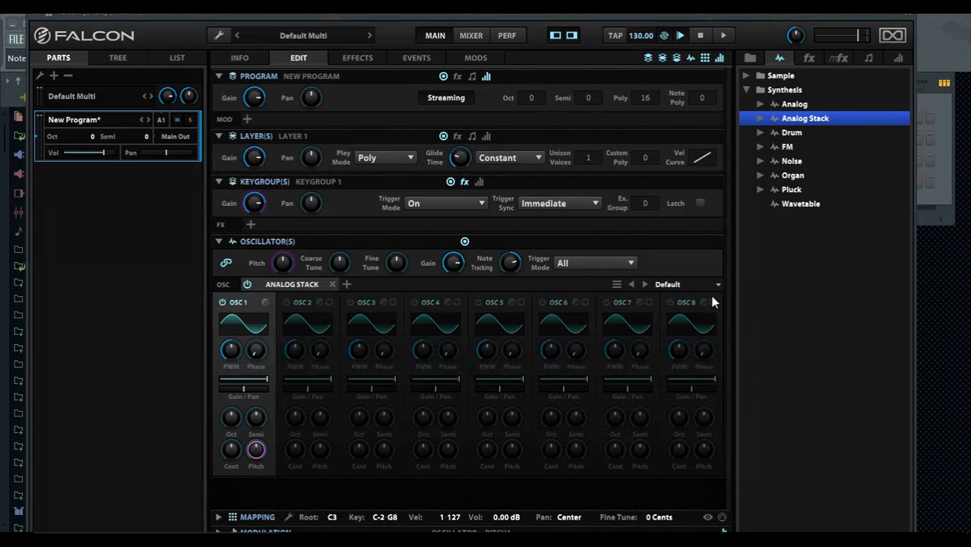
# Set the waveform of OSC 1 in the Analog Stack to Square.
pyautogui.click(231, 324)
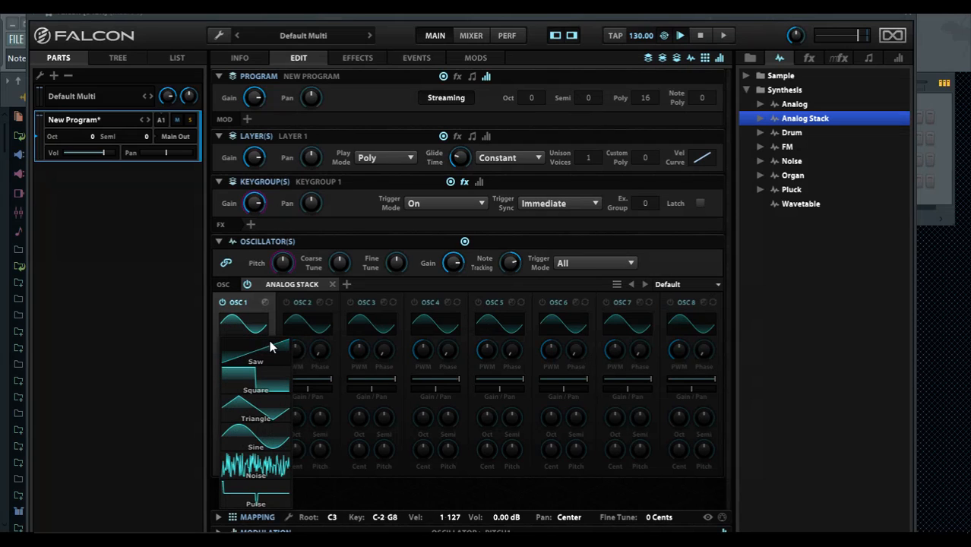
pyautogui.click(266, 379)
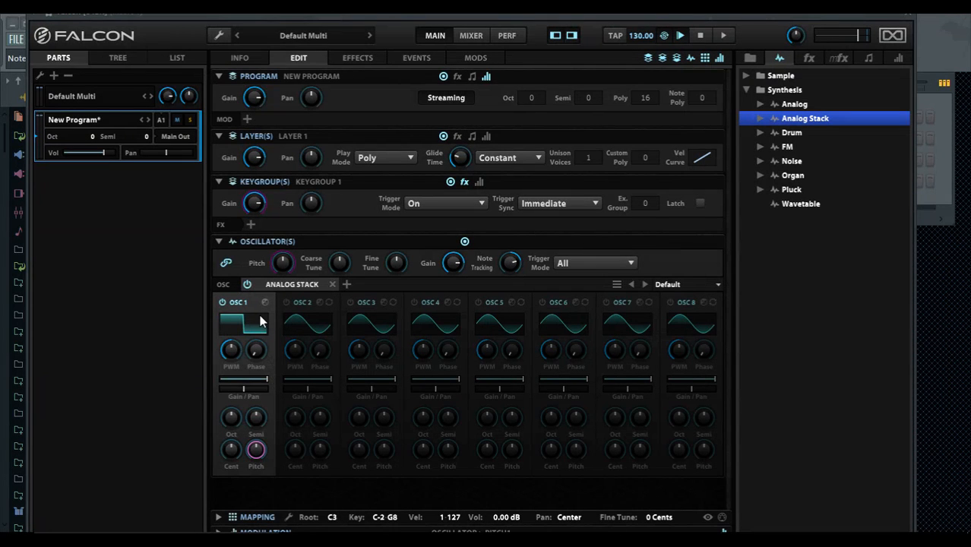
pyautogui.moveTo(253, 384)
# Adjust the PWM of OSC 1 to about 51% and reset it to 50%.
pyautogui.moveTo(233, 352)
pyautogui.moveTo(233, 352)
pyautogui.mouseDown()
pyautogui.moveTo(232, 246)
pyautogui.moveTo(222, 285)
pyautogui.moveTo(239, 396)
pyautogui.moveTo(230, 354)
pyautogui.mouseUp()
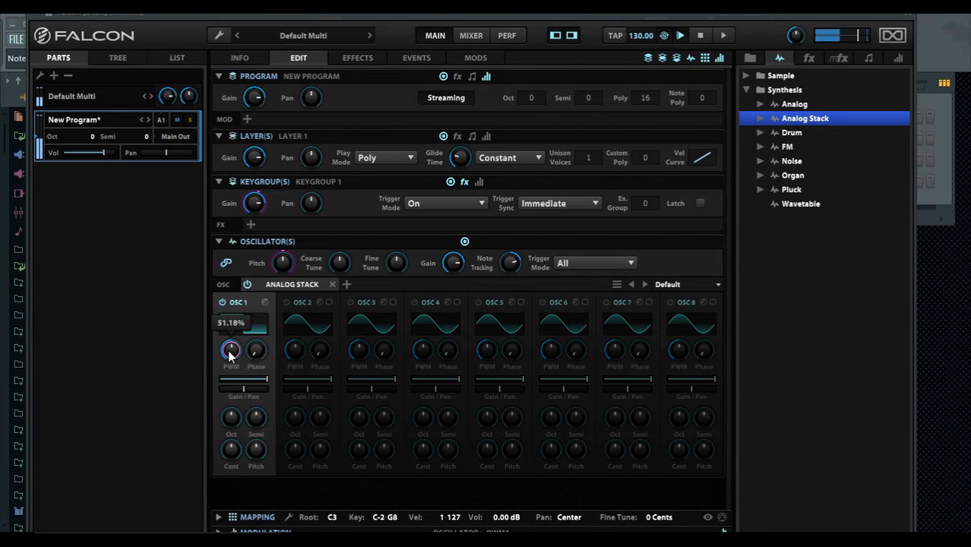
pyautogui.doubleClick(230, 354)
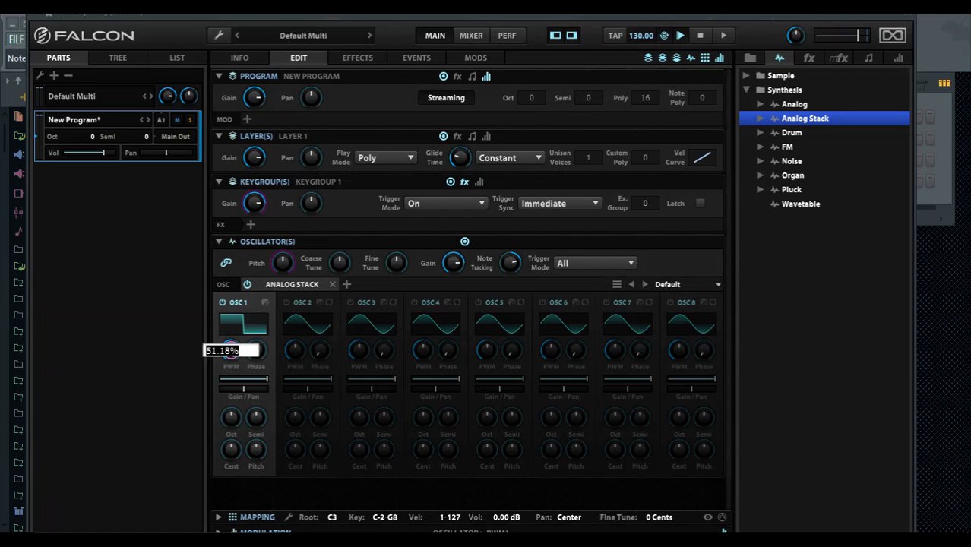
pyautogui.click(176, 362)
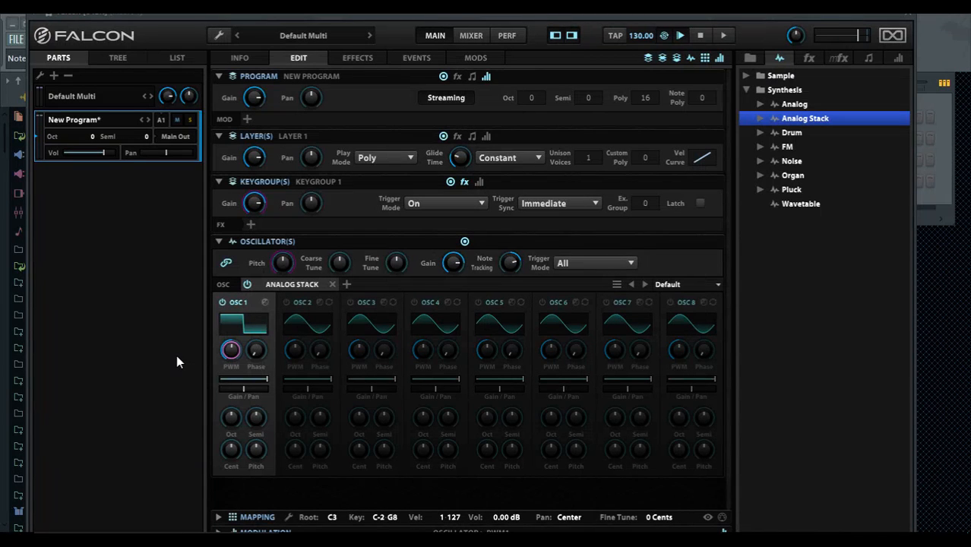
pyautogui.moveTo(228, 351); pyautogui.dragTo(229, 356)
# Examine the modulation, host automation, MIDI Learn, macro and OSC options offered for OSC 1's PWM.
pyautogui.rightClick(231, 354)
pyautogui.moveTo(259, 349)
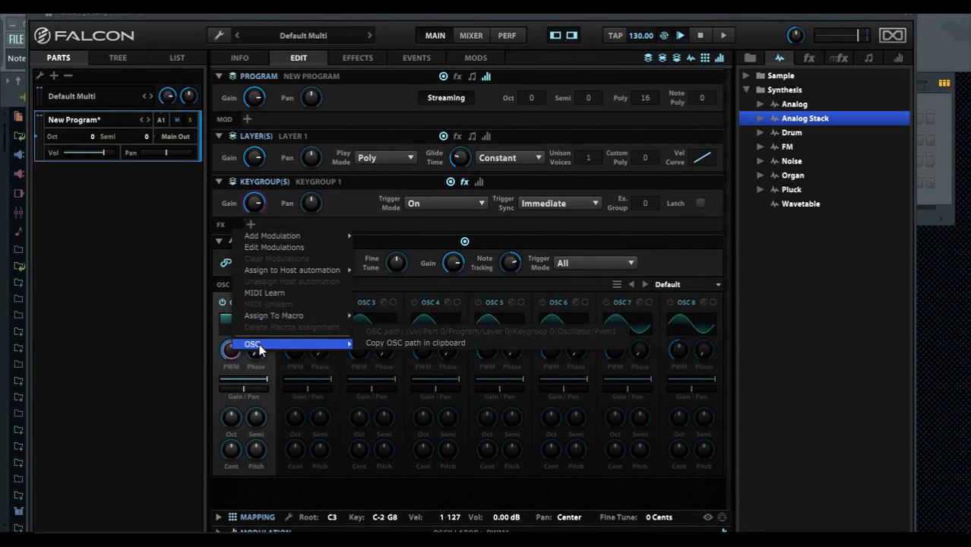
pyautogui.click(127, 373)
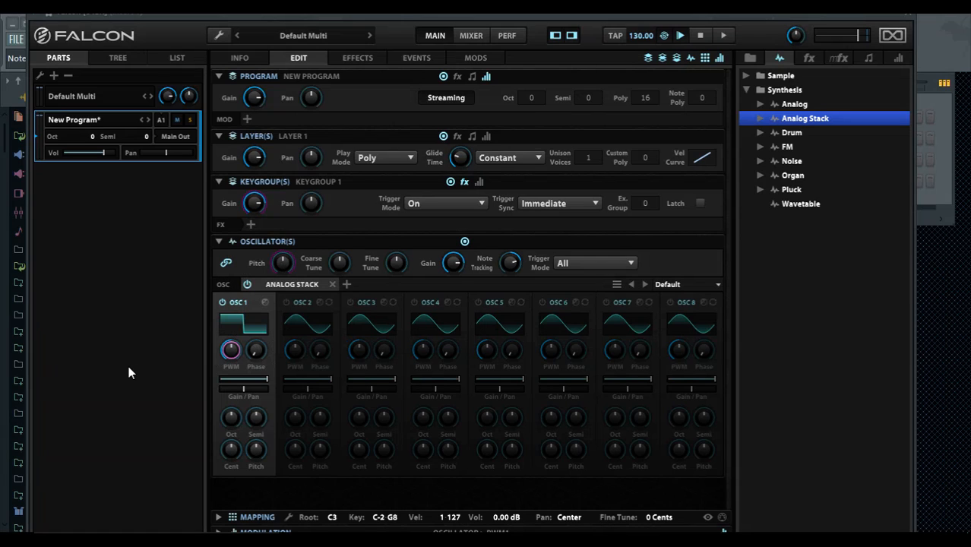
pyautogui.rightClick(232, 351)
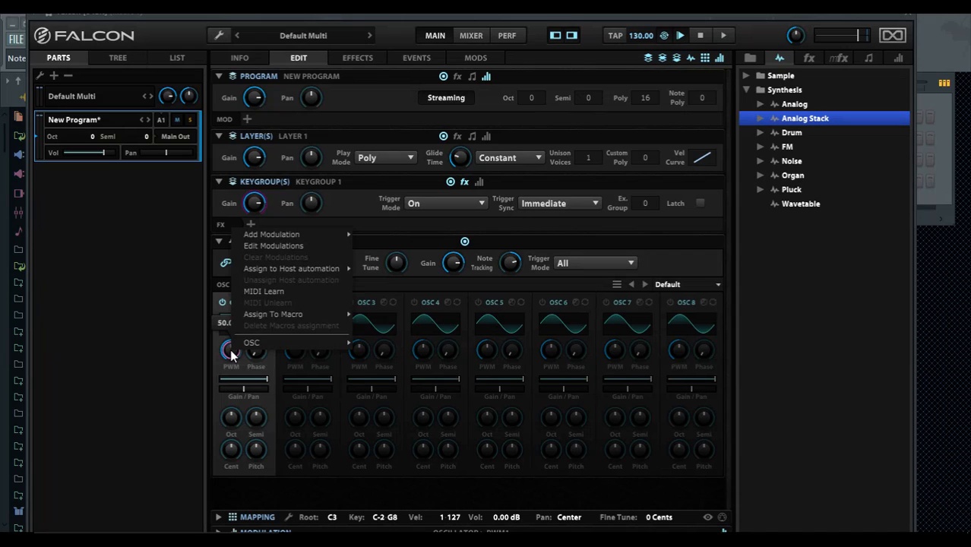
pyautogui.click(169, 361)
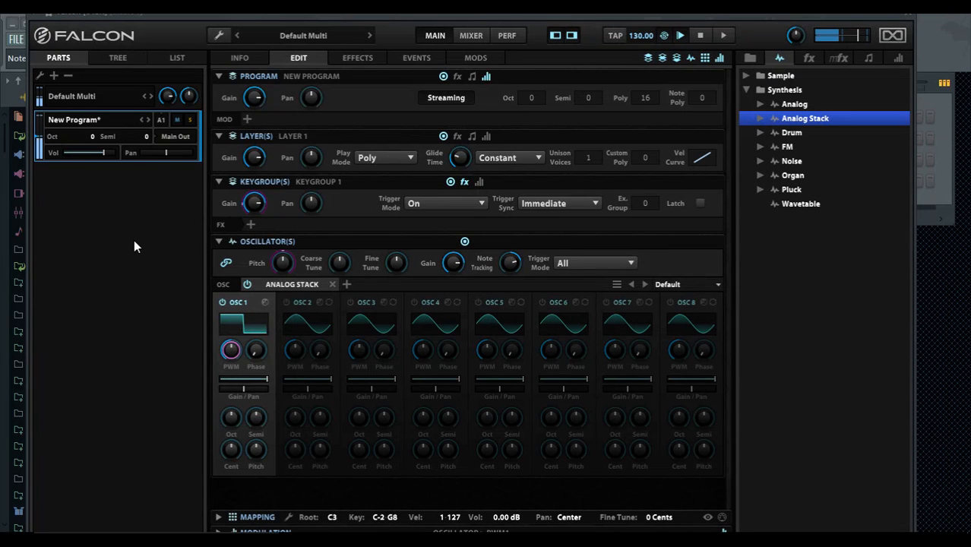
# Edit the keygroup gain's amp envelope to 0% sustain, 452 ms release and 244 ms decay.
pyautogui.rightClick(253, 207)
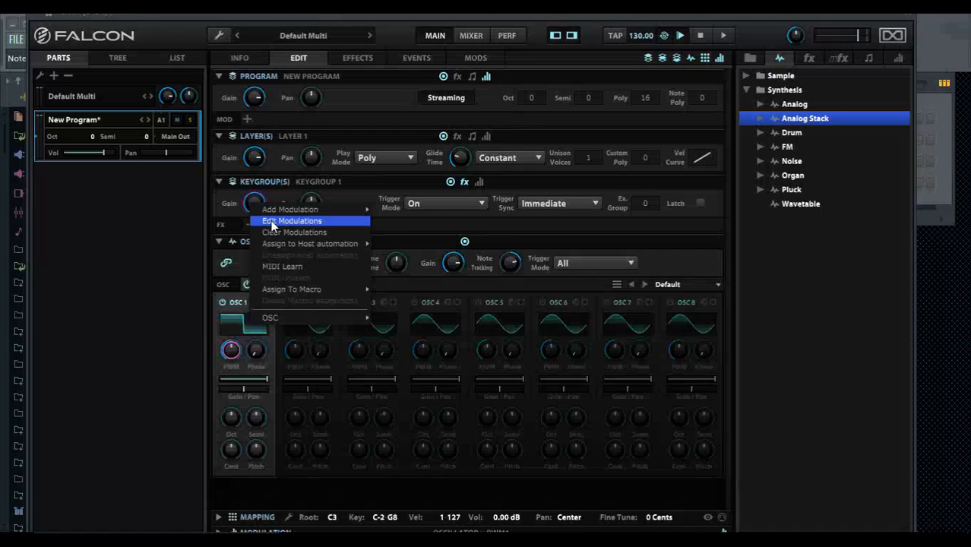
pyautogui.click(271, 223)
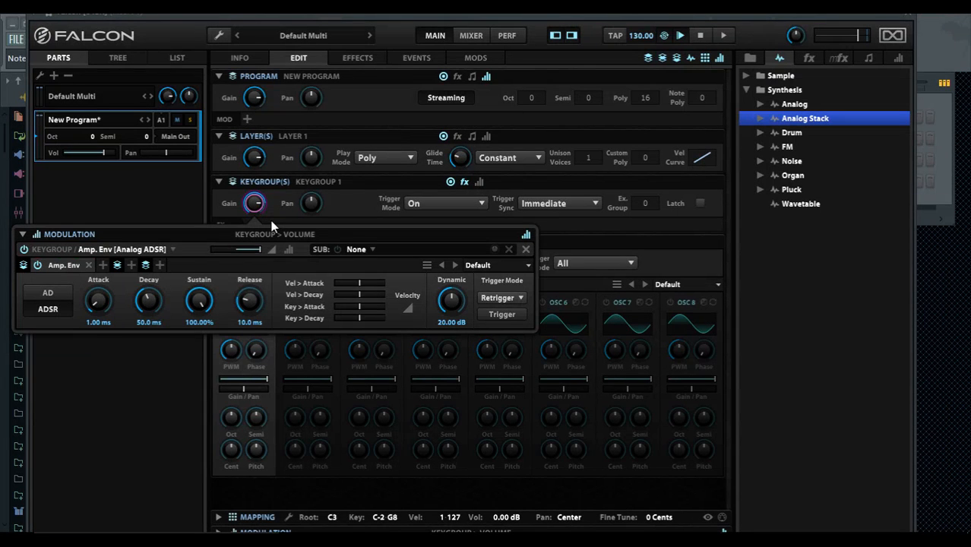
pyautogui.moveTo(199, 301); pyautogui.dragTo(213, 528)
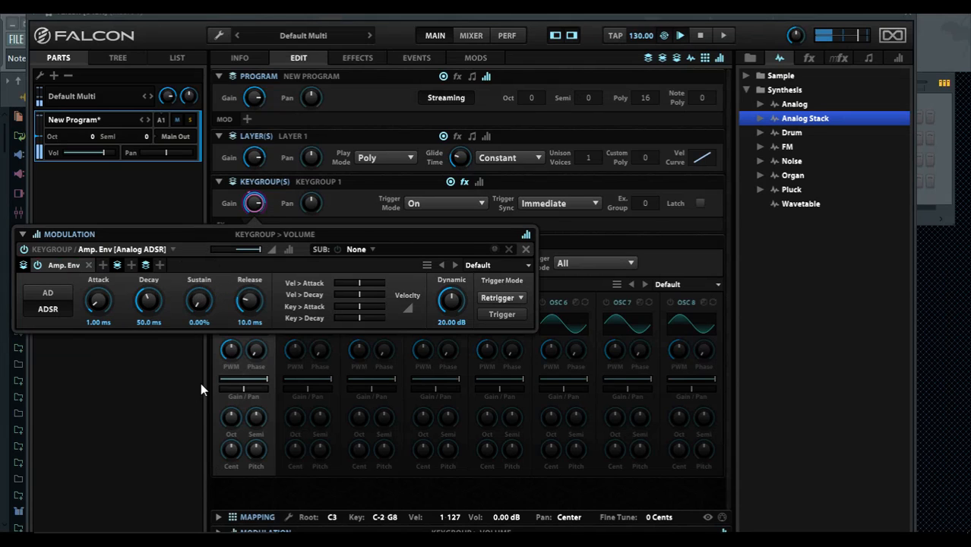
pyautogui.moveTo(255, 293); pyautogui.dragTo(243, 203)
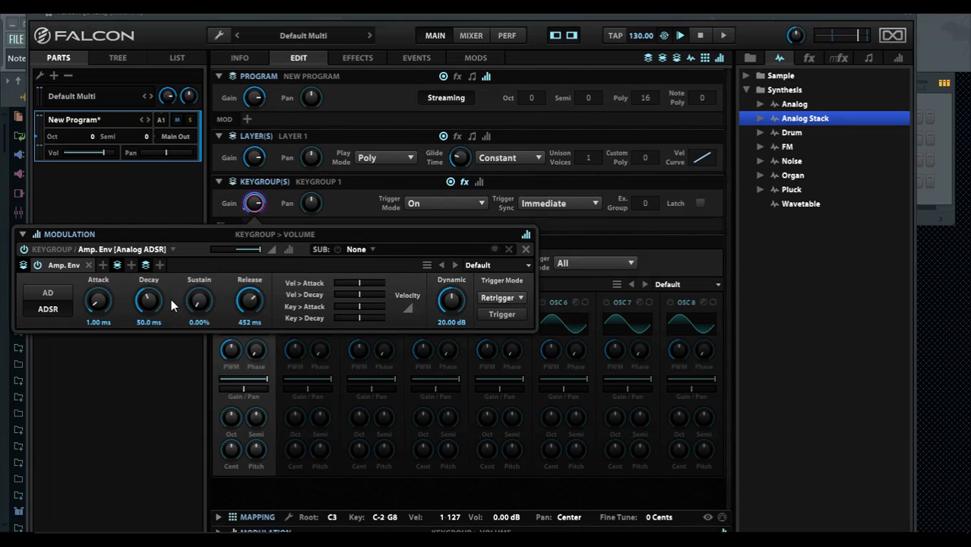
pyautogui.moveTo(151, 301); pyautogui.dragTo(146, 266)
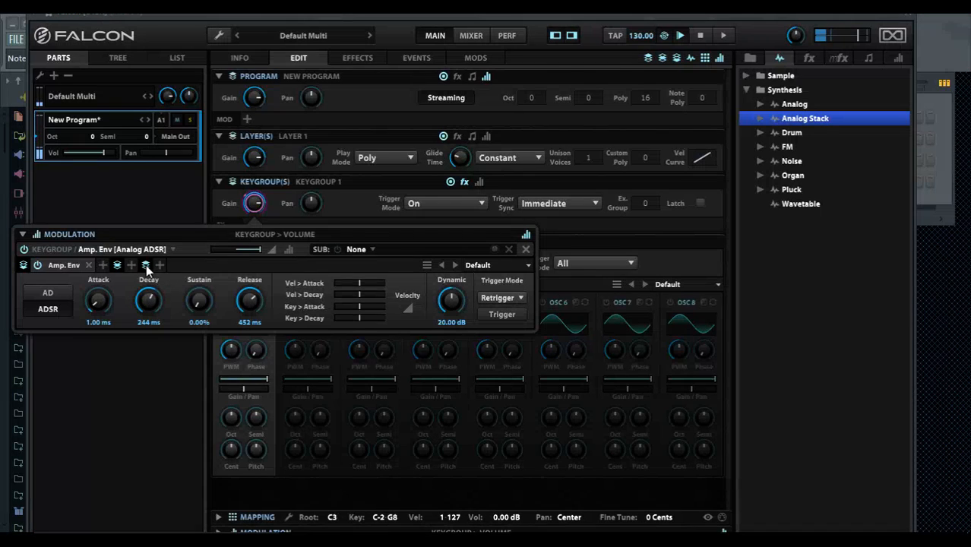
# Audition the Analog Bell and Long Pad presets on the amp envelope, and load the Pop Corn preset.
pyautogui.click(527, 265)
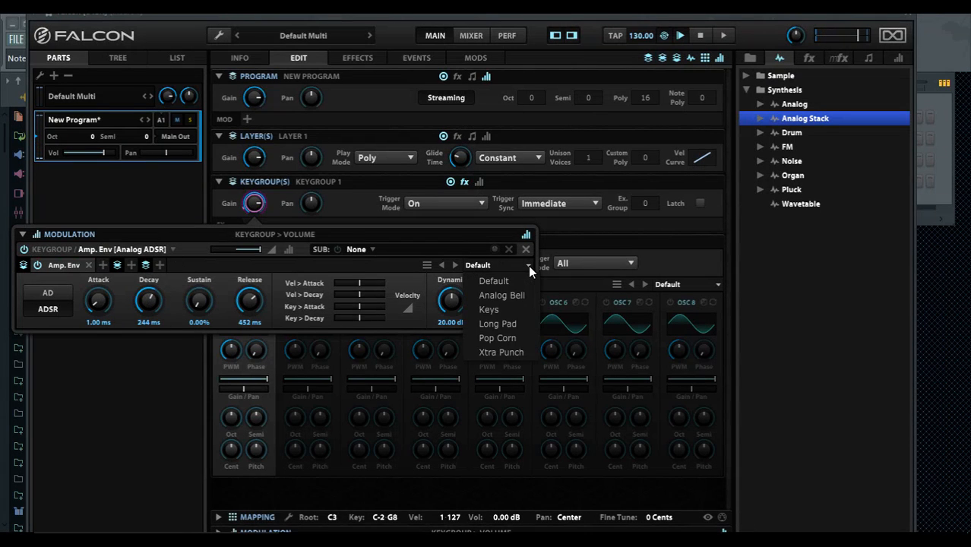
pyautogui.click(510, 296)
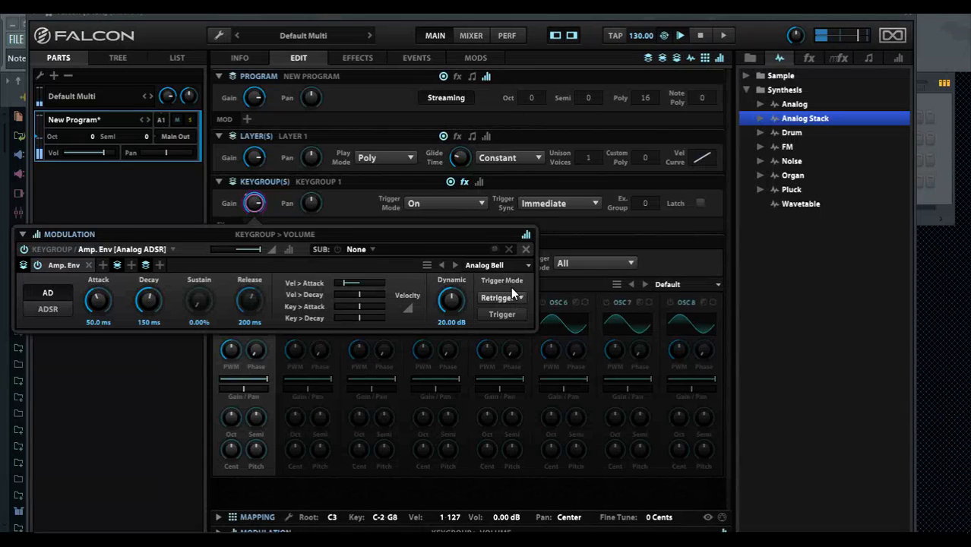
pyautogui.click(517, 267)
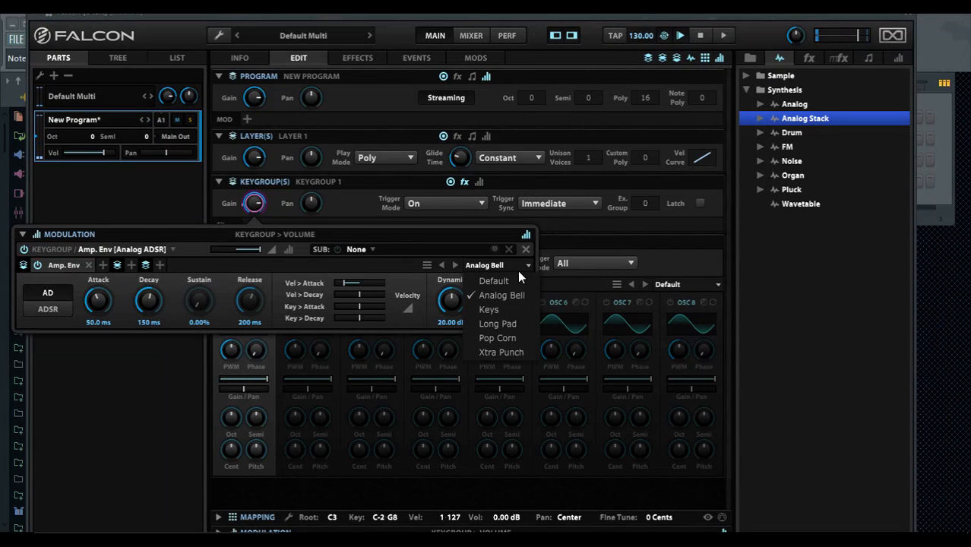
pyautogui.click(514, 324)
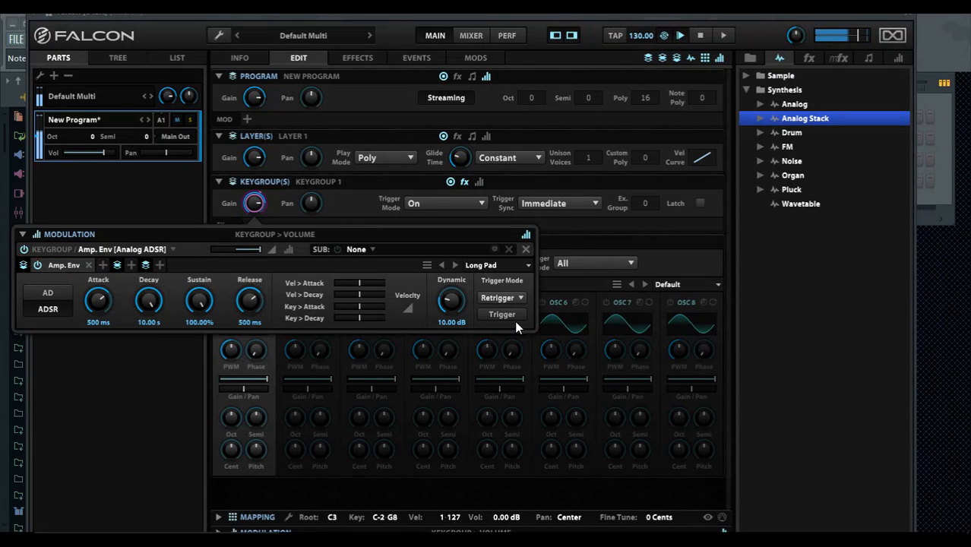
pyautogui.click(526, 268)
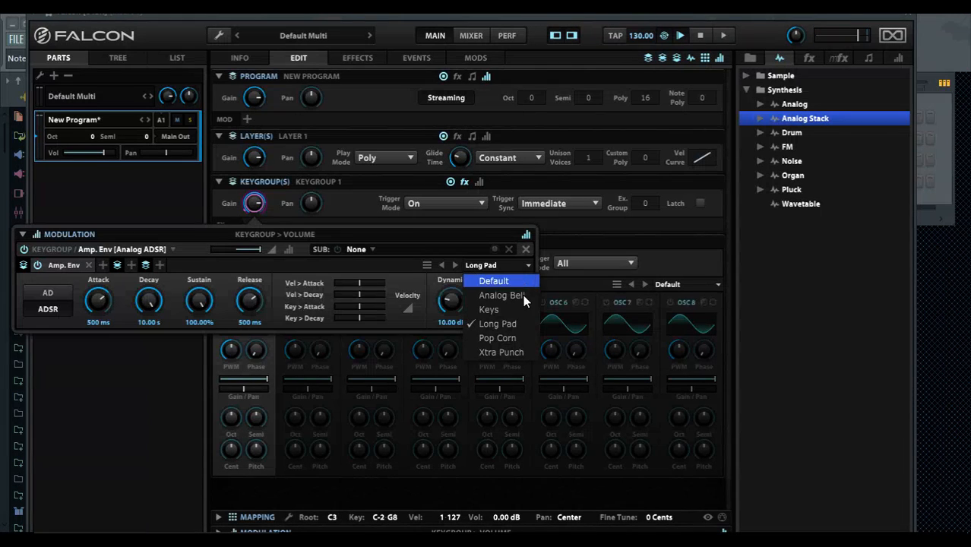
pyautogui.click(520, 339)
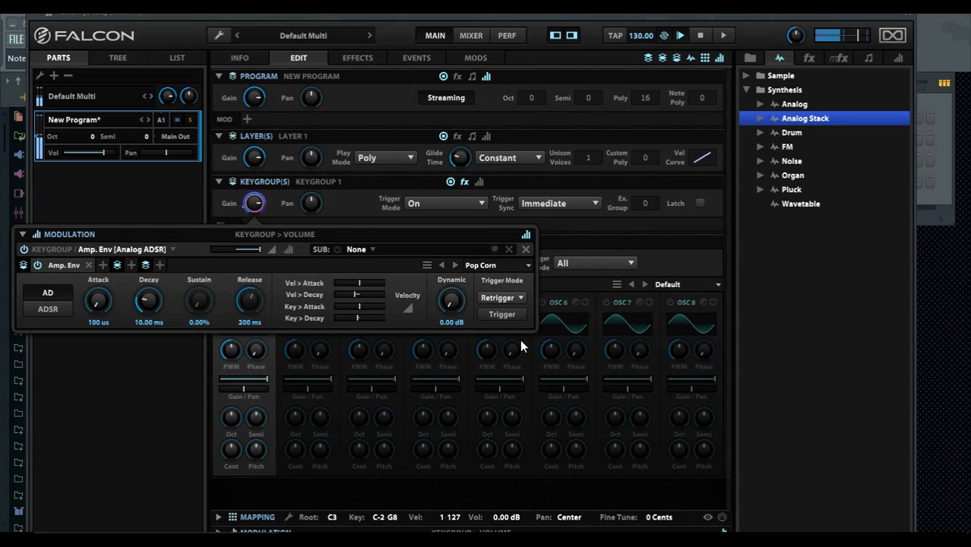
# Load the Xtra Punch preset on the amp envelope, try a 36.8 ms attack and return it to 100 us.
pyautogui.click(529, 266)
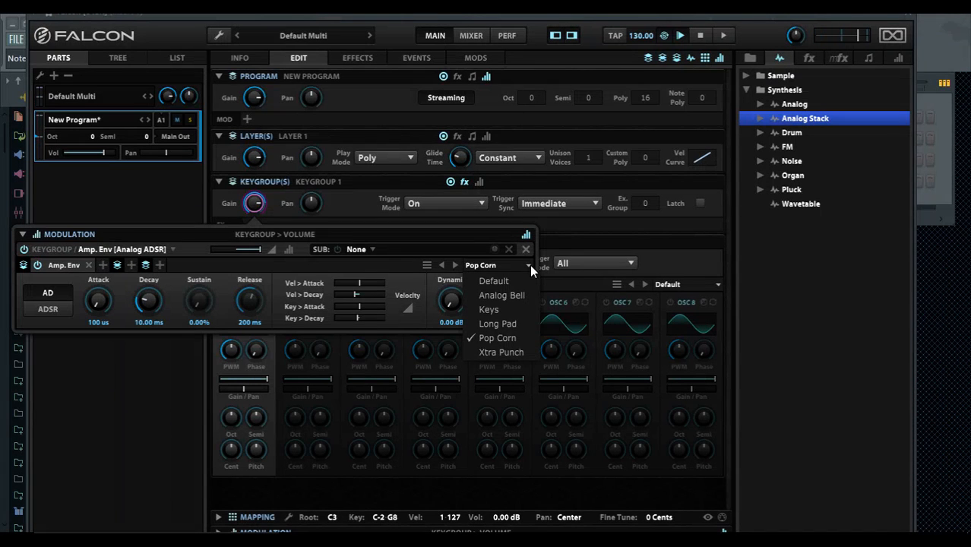
pyautogui.click(501, 352)
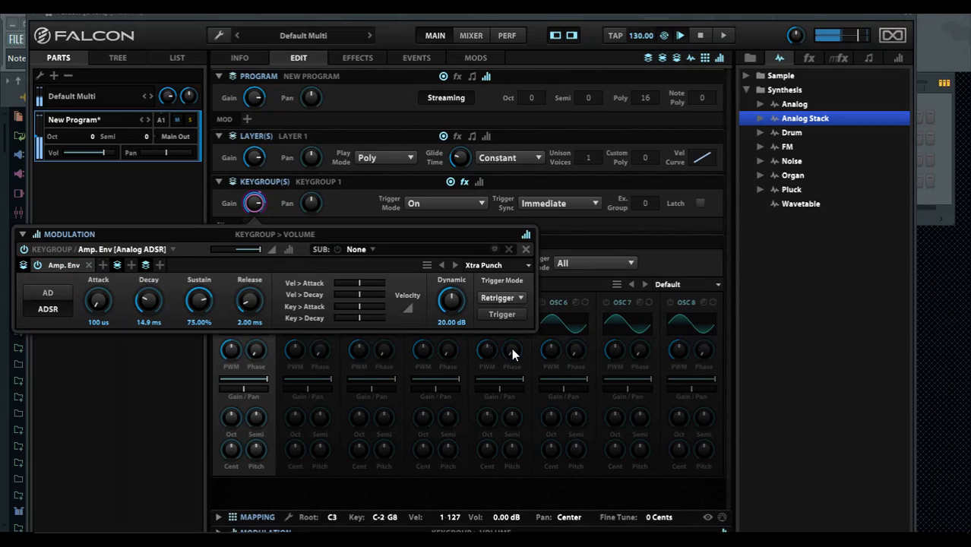
pyautogui.moveTo(98, 302); pyautogui.dragTo(106, 332)
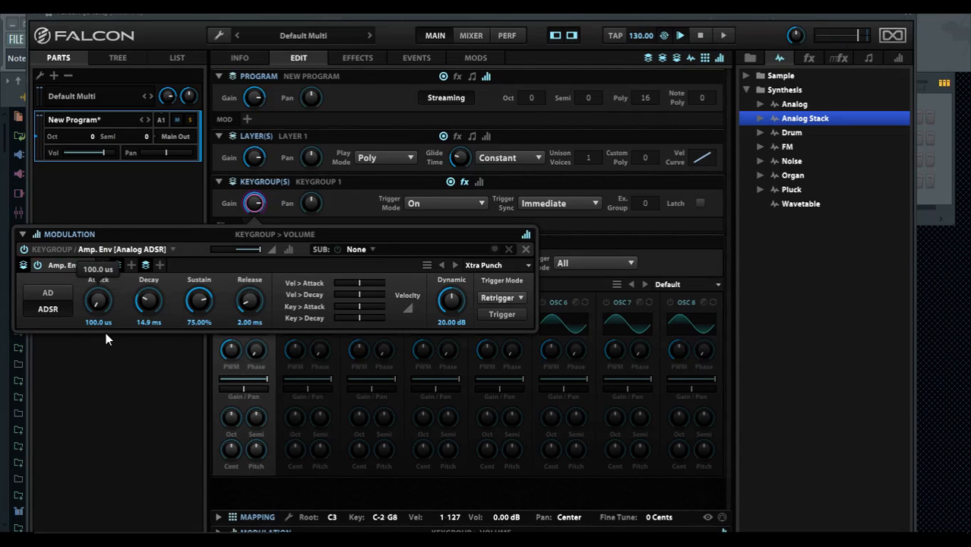
pyautogui.moveTo(105, 332); pyautogui.dragTo(102, 232)
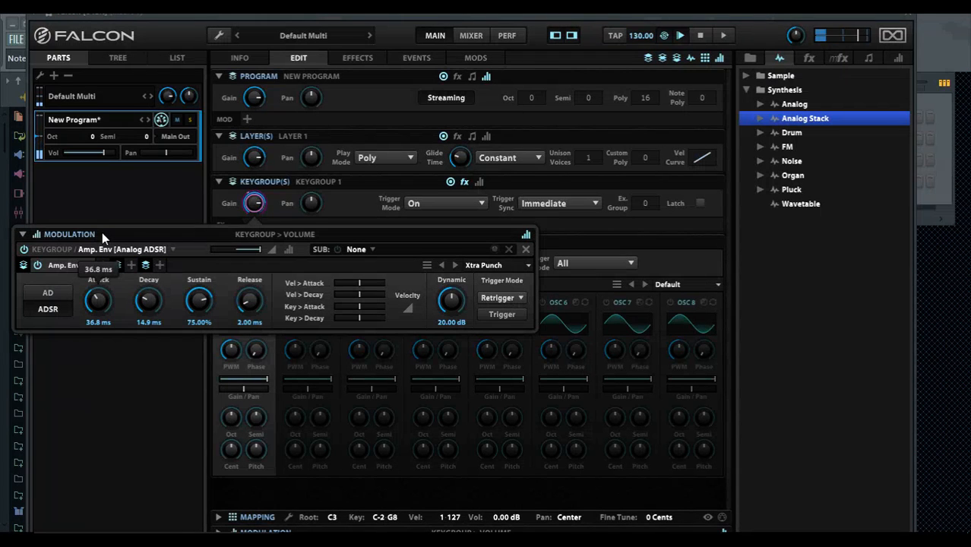
pyautogui.moveTo(102, 233); pyautogui.dragTo(141, 369)
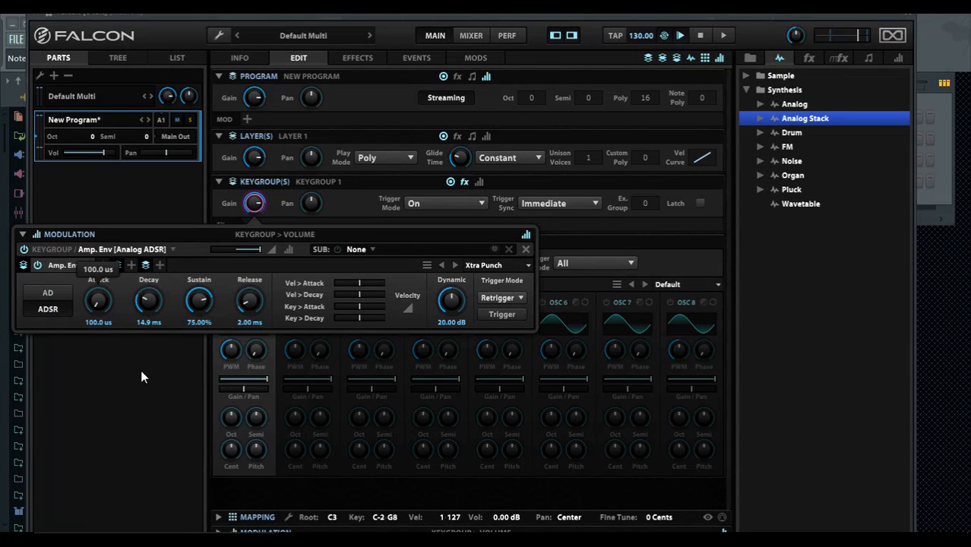
pyautogui.click(524, 250)
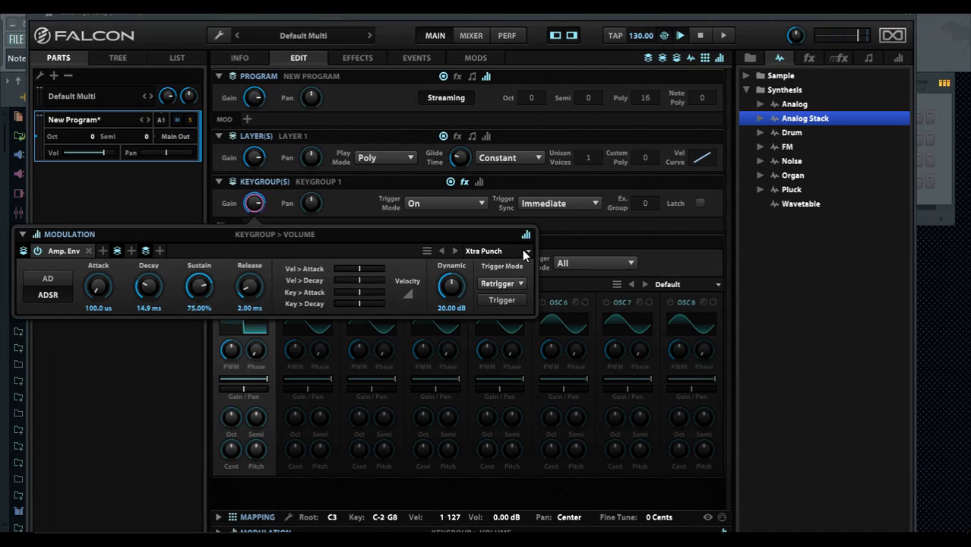
pyautogui.click(590, 231)
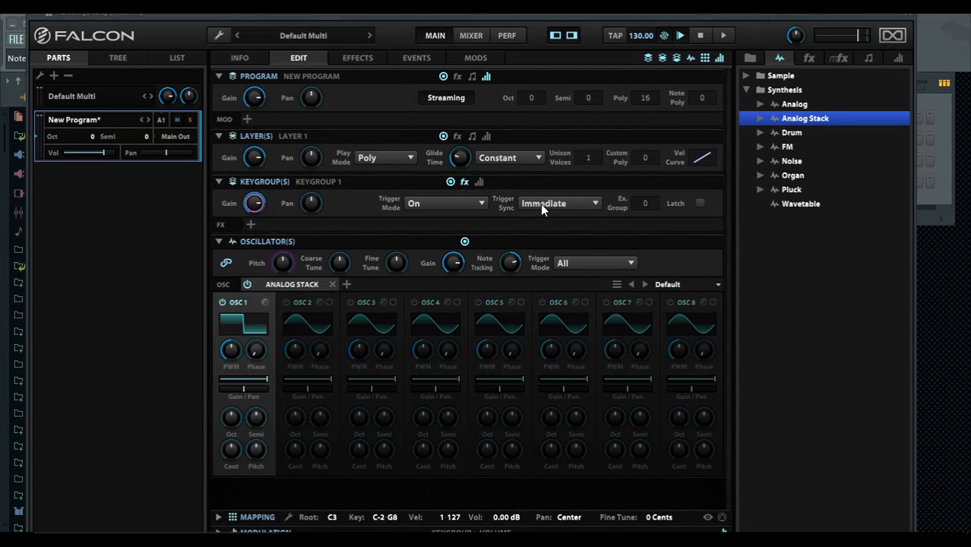
# Load the Chord Saw min7911 preset on the Analog Stack oscillator and set the layer's play mode to Mono Portamento.
pyautogui.click(714, 286)
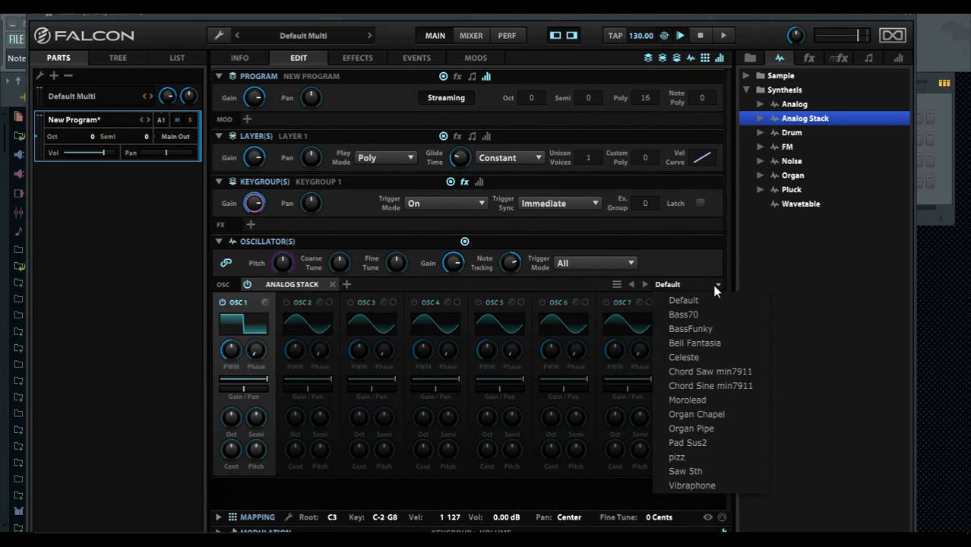
pyautogui.click(713, 372)
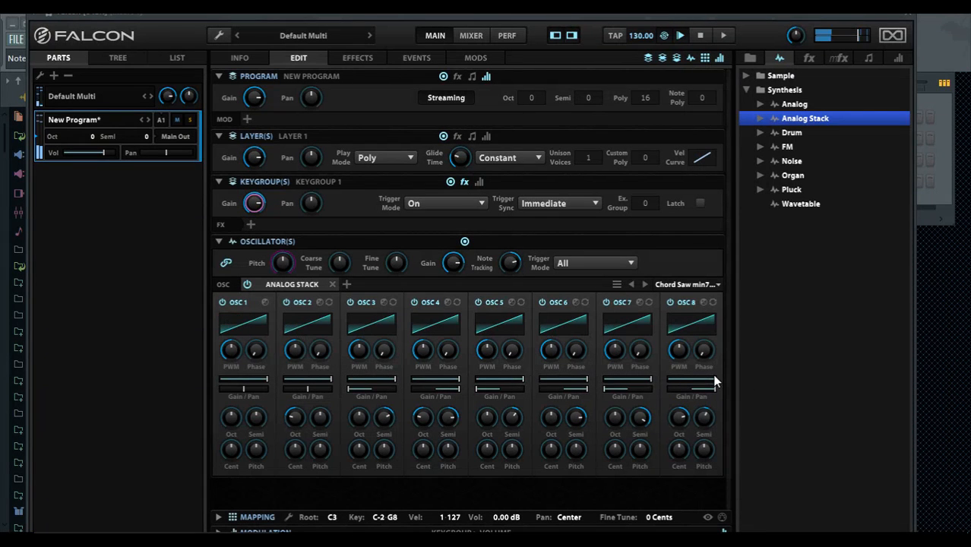
pyautogui.click(394, 159)
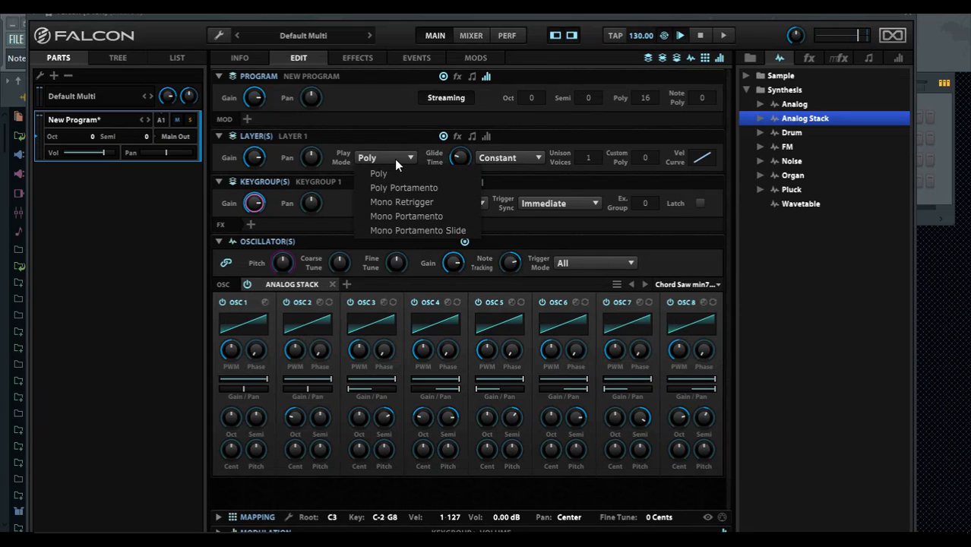
pyautogui.click(404, 215)
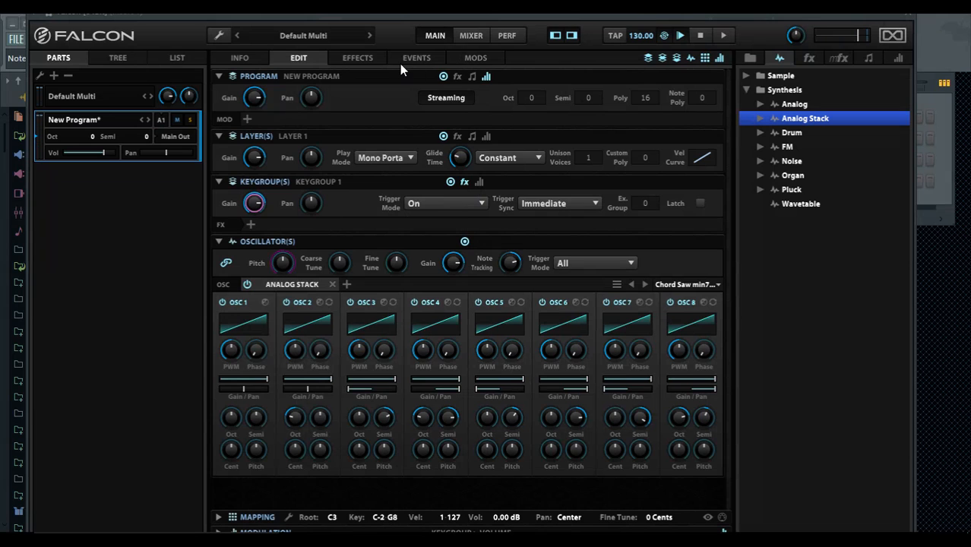
# Add a SparkVerb reverb with the Be Stew Fly preset from Ensemble - Chorus to the program's effects.
pyautogui.click(375, 55)
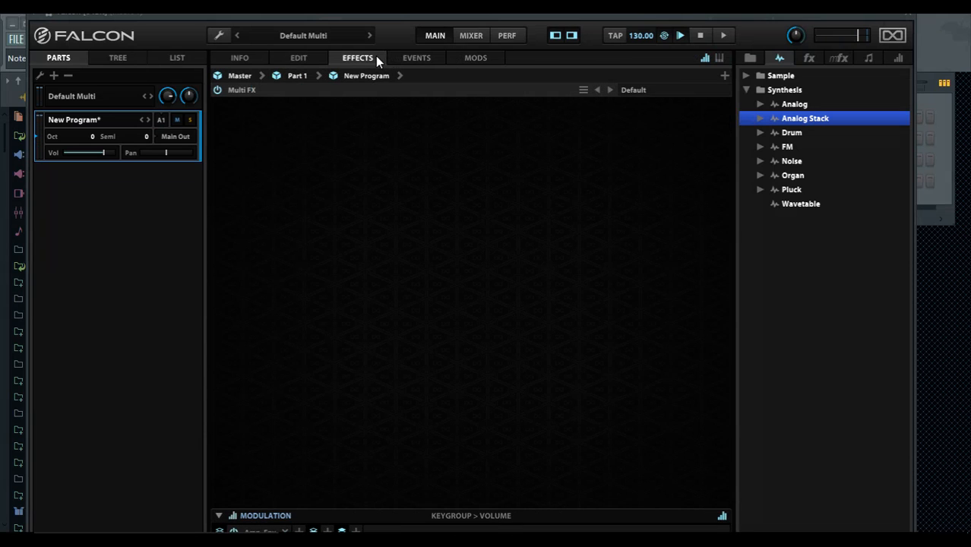
pyautogui.click(724, 78)
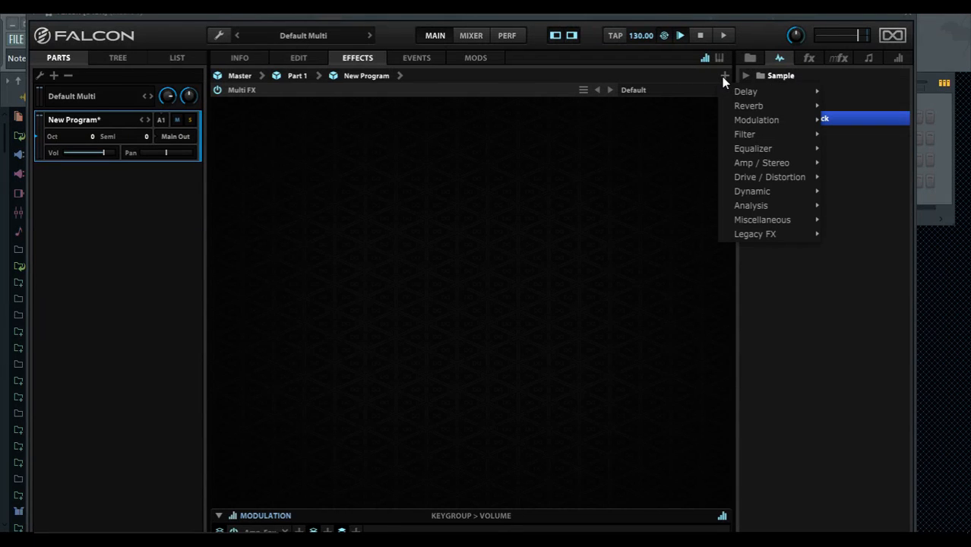
pyautogui.moveTo(744, 133)
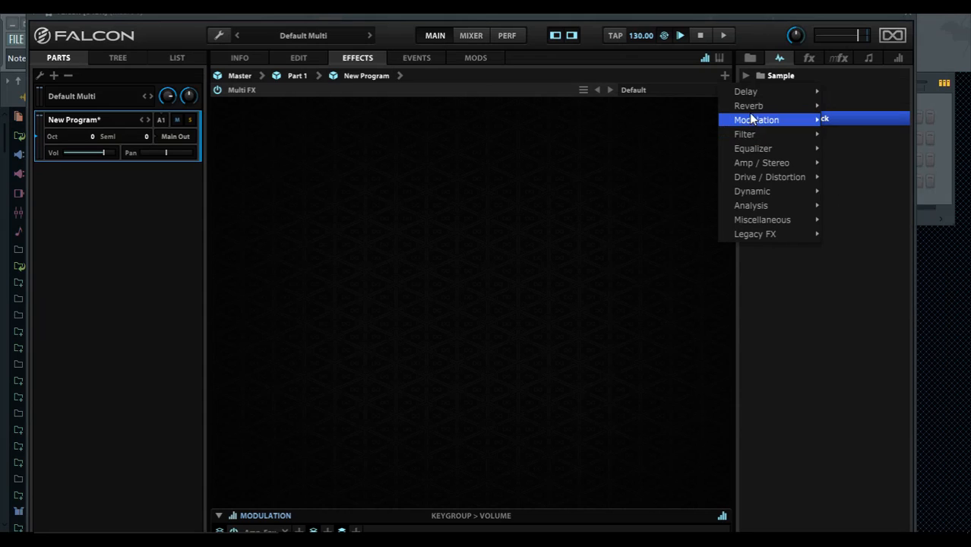
pyautogui.moveTo(757, 112)
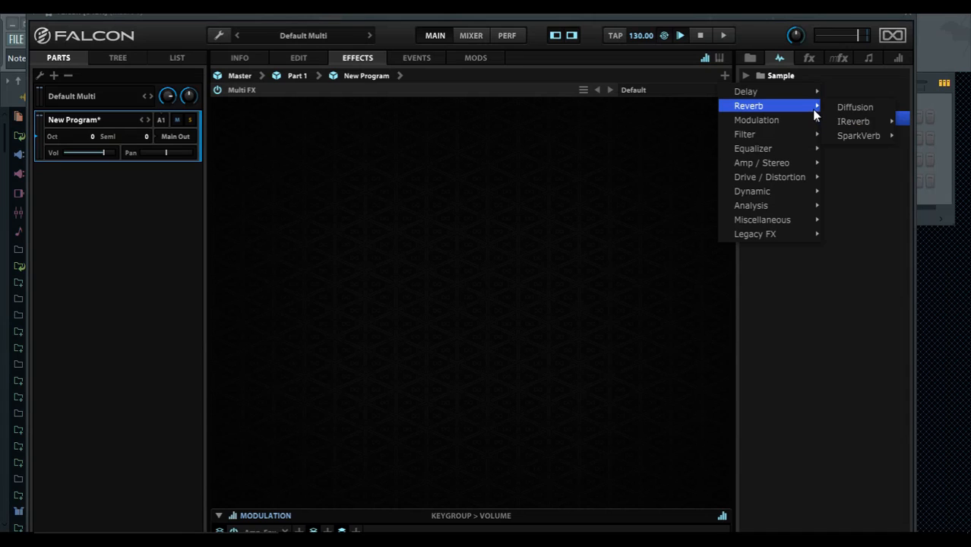
pyautogui.moveTo(847, 135)
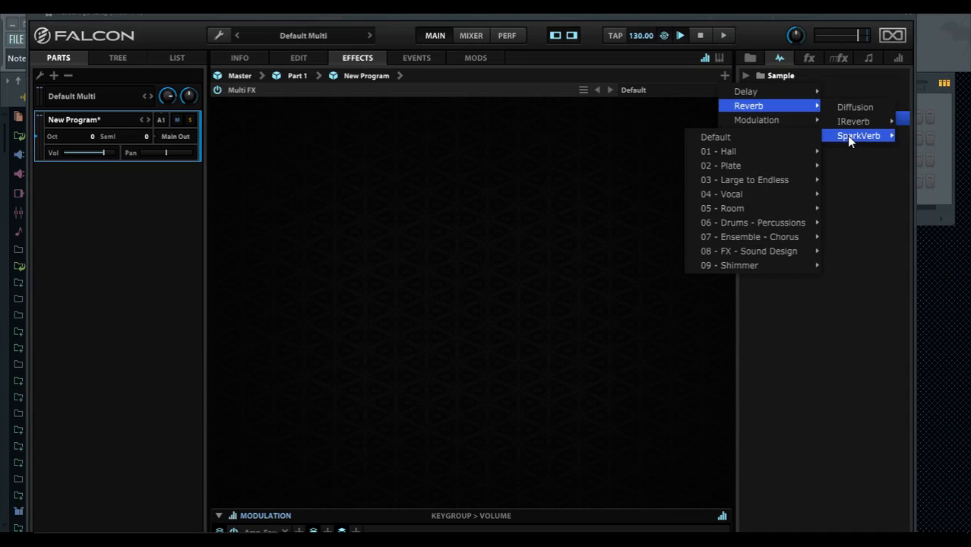
pyautogui.moveTo(764, 180)
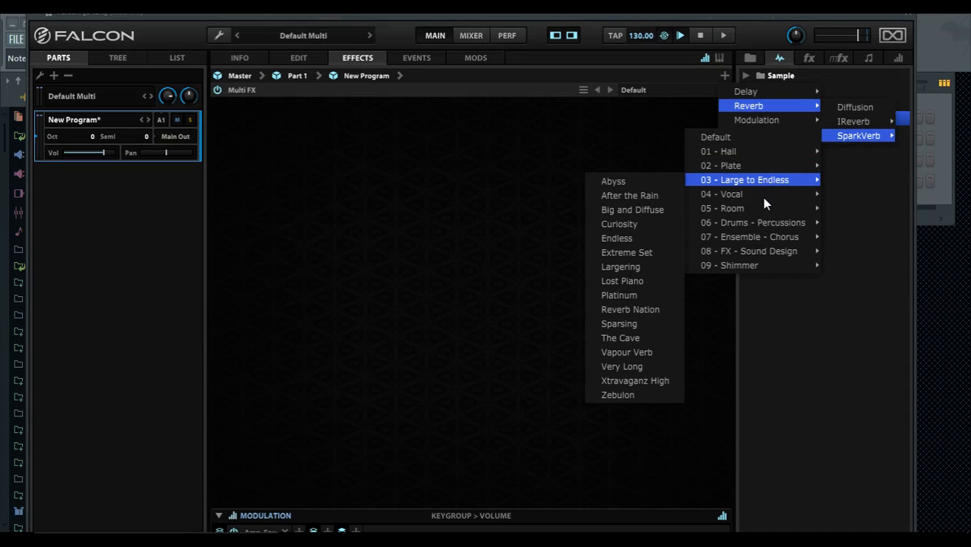
pyautogui.moveTo(764, 209)
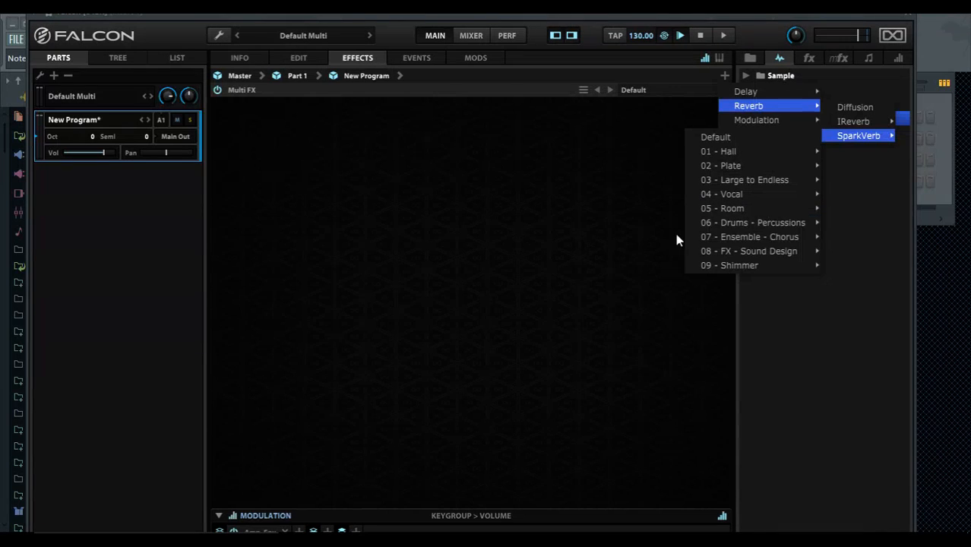
pyautogui.moveTo(749, 240)
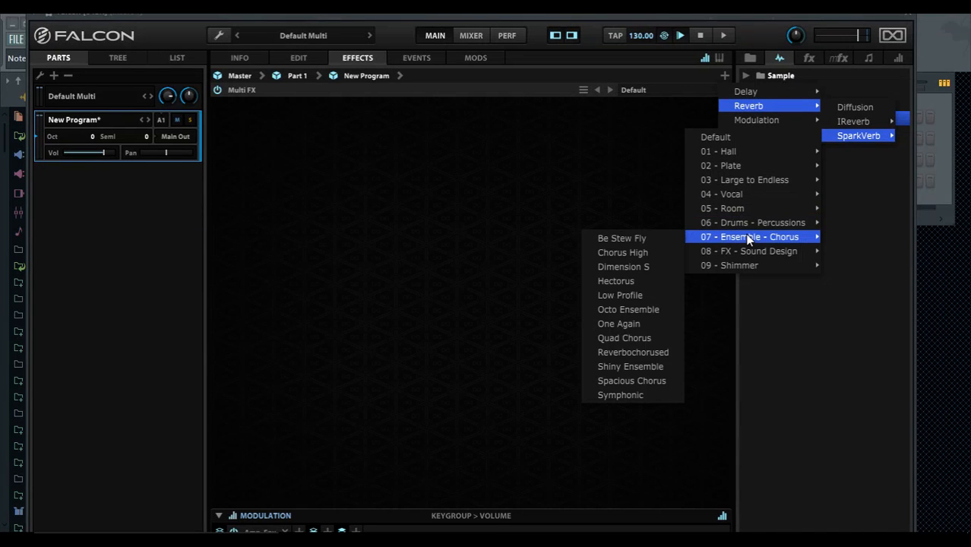
pyautogui.click(658, 239)
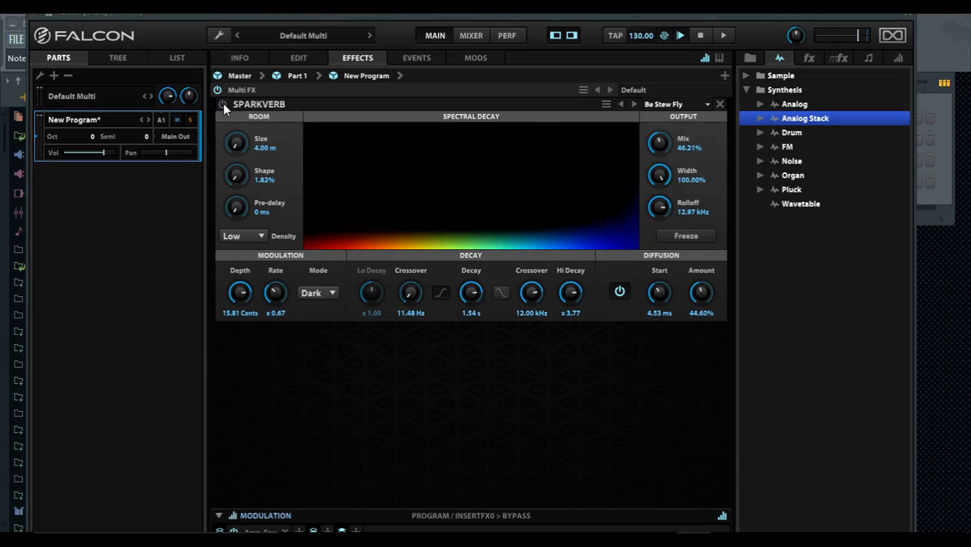
# Move the Falcon window down to uncover the host's toolbar, and switch the bypassed SparkVerb effect on.
pyautogui.moveTo(388, 15); pyautogui.dragTo(381, 113)
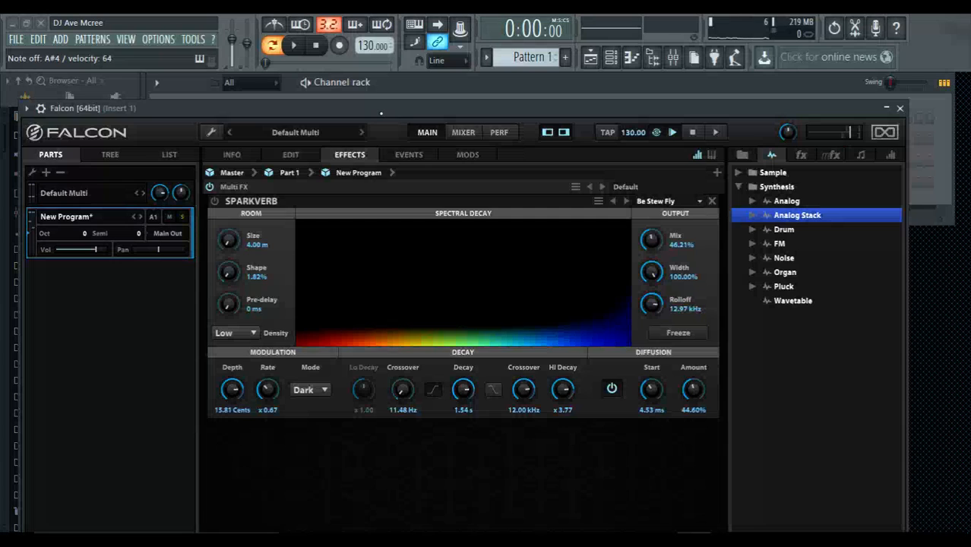
pyautogui.moveTo(381, 113); pyautogui.dragTo(383, 109)
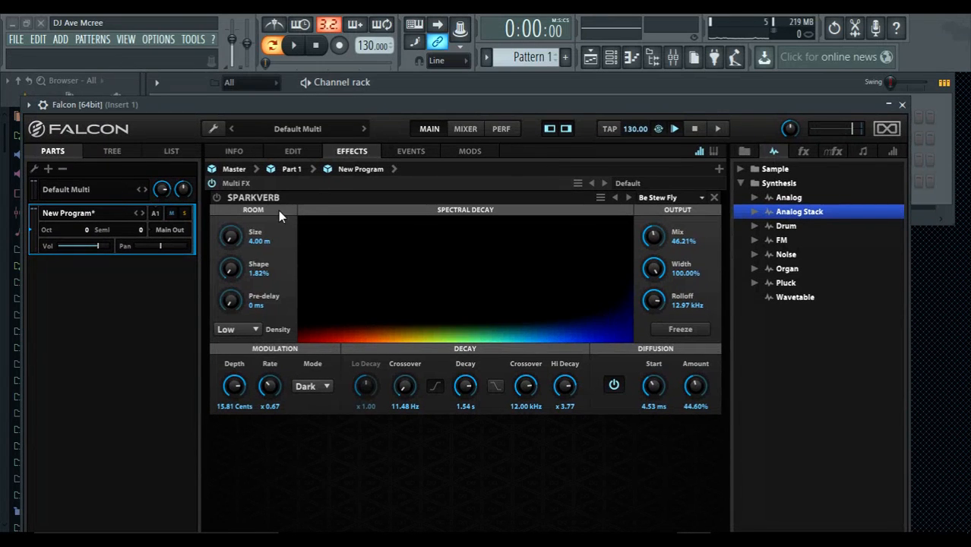
pyautogui.click(218, 197)
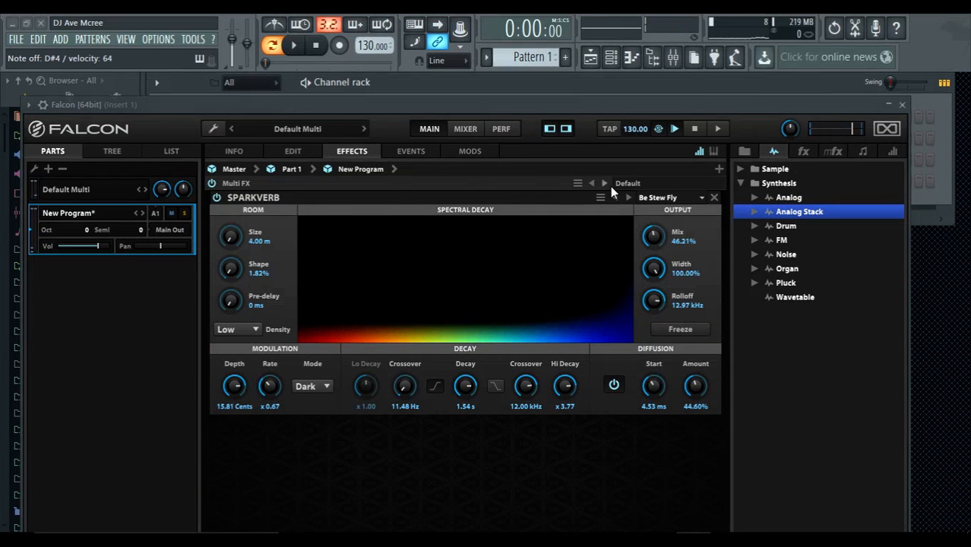
# Load the Thunderbold preset from FX - Sound Design on SparkVerb and lower its mix to about 40%.
pyautogui.click(670, 196)
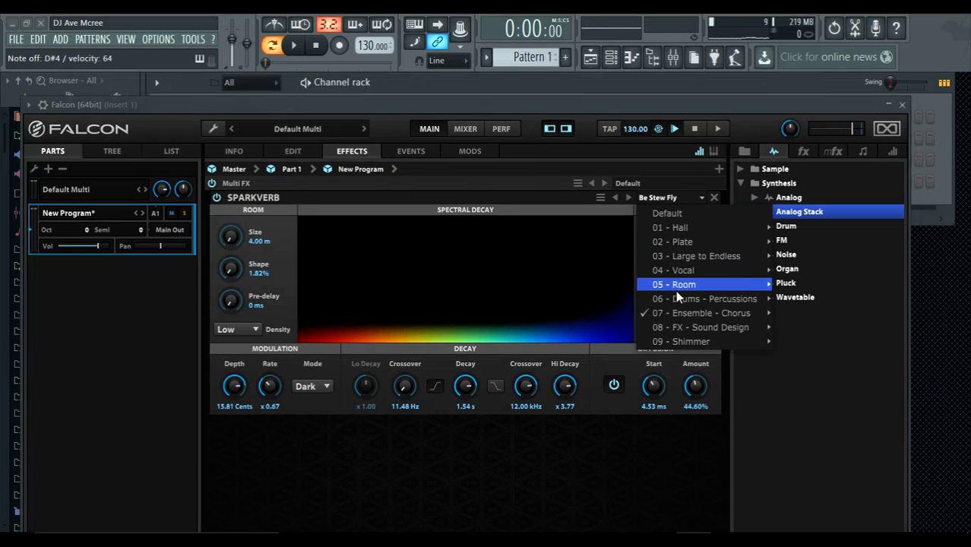
pyautogui.moveTo(695, 328)
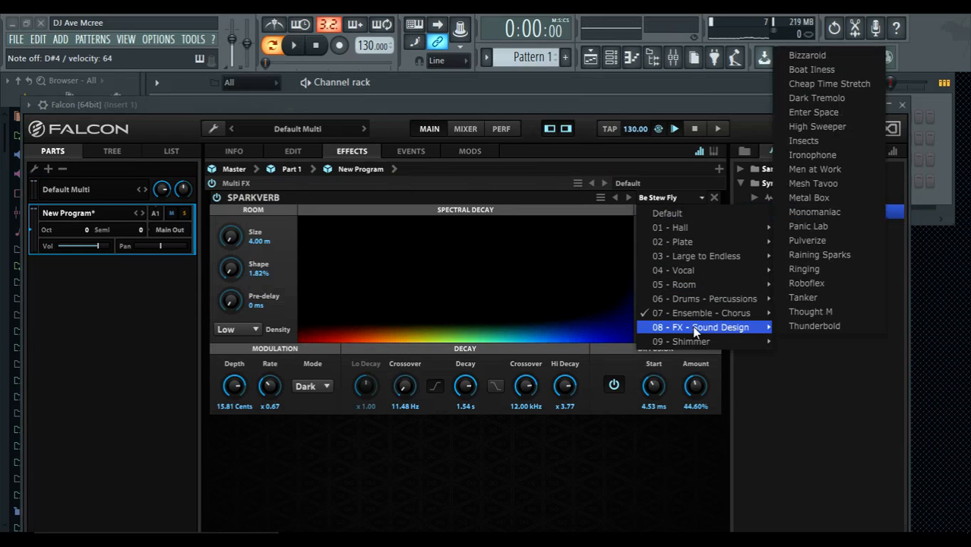
pyautogui.click(812, 325)
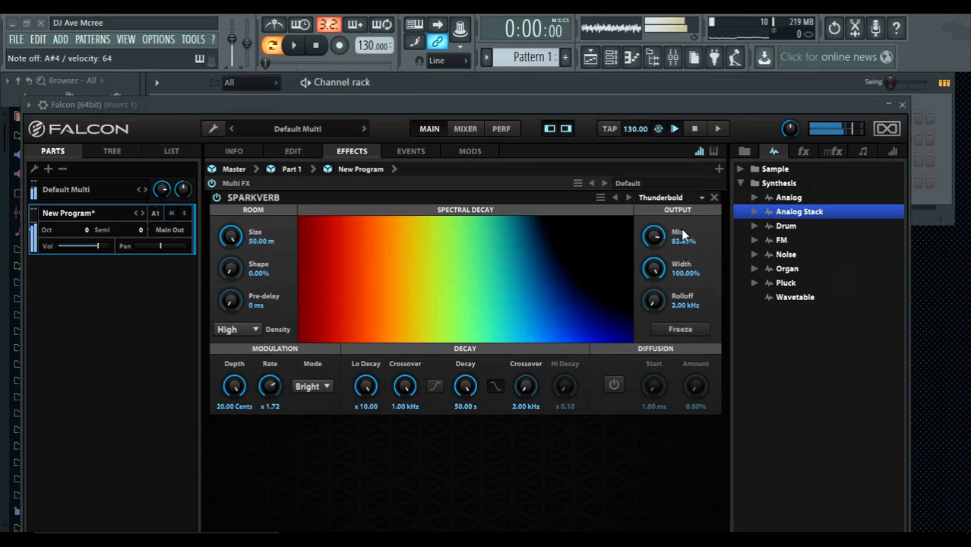
pyautogui.moveTo(655, 237); pyautogui.dragTo(675, 313)
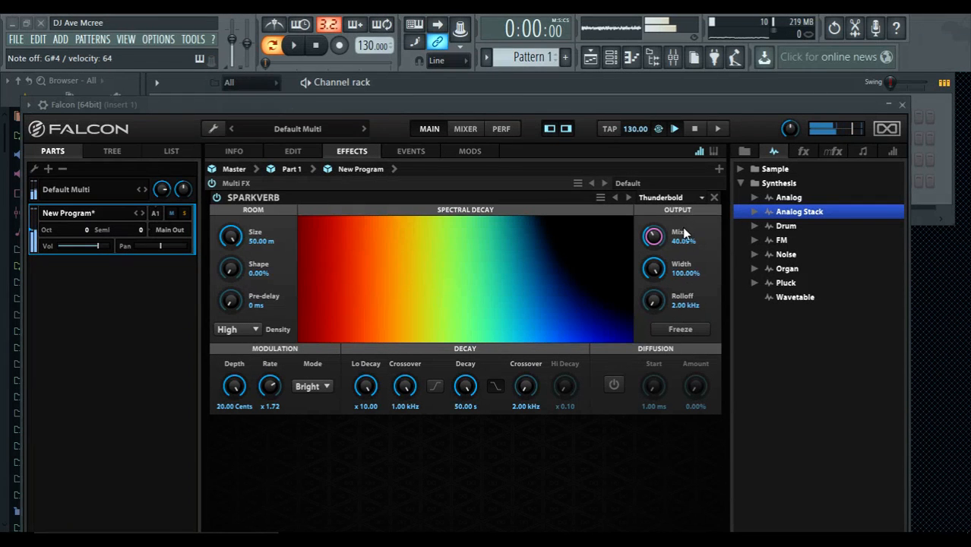
# Audition the Slow Motion preset from the Shimmer category on SparkVerb.
pyautogui.click(690, 197)
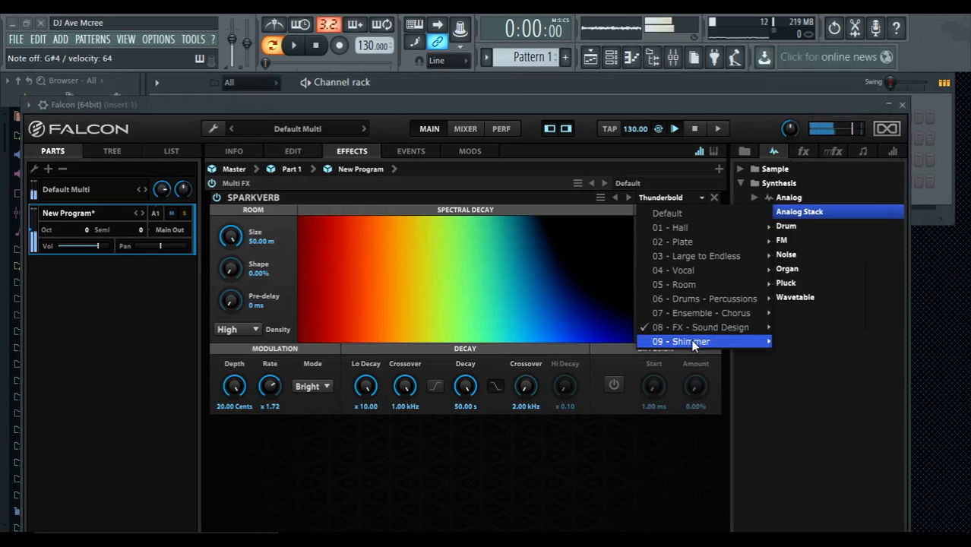
pyautogui.moveTo(697, 341)
pyautogui.click(820, 340)
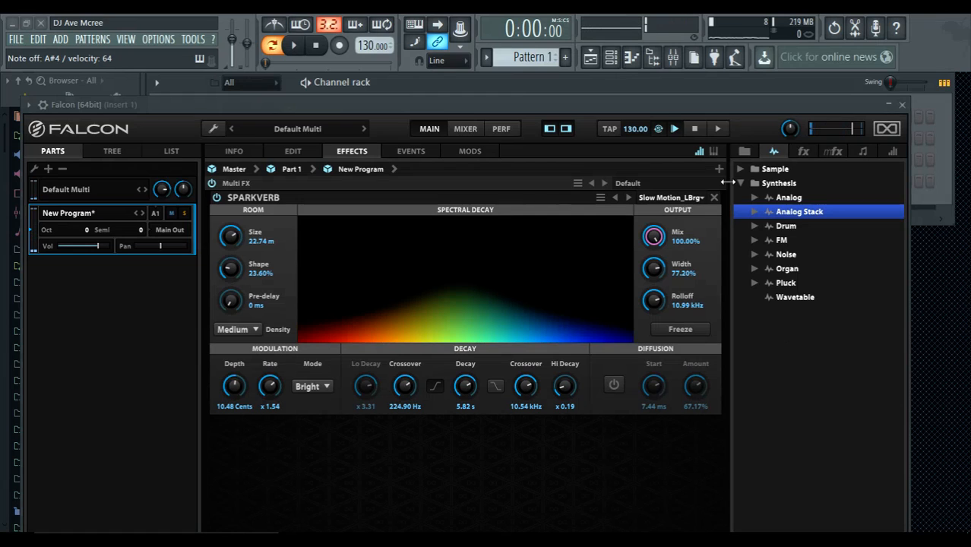
# Audition SparkVerb's Earth is Plate preset with the mix raised to about 63%, and step back to the Classic Plate preset.
pyautogui.click(699, 200)
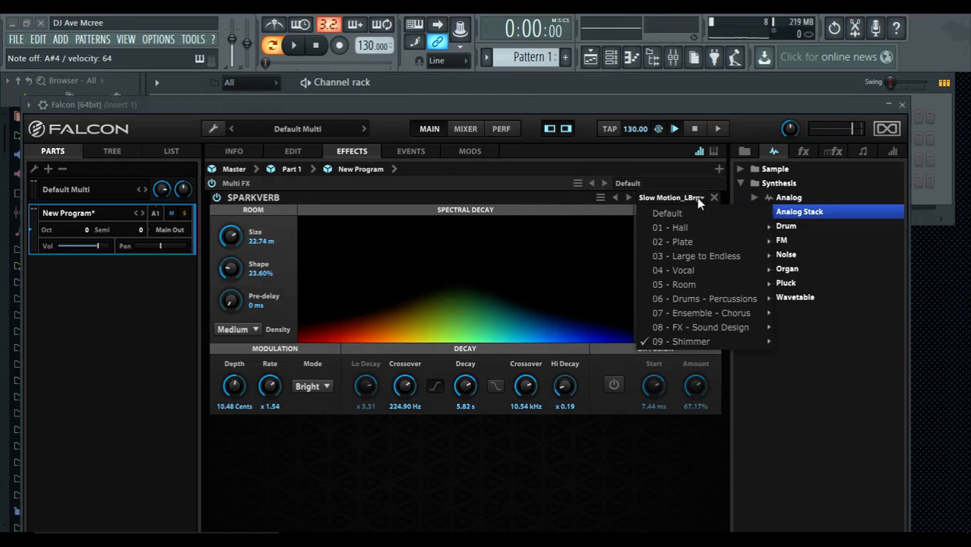
pyautogui.moveTo(711, 256)
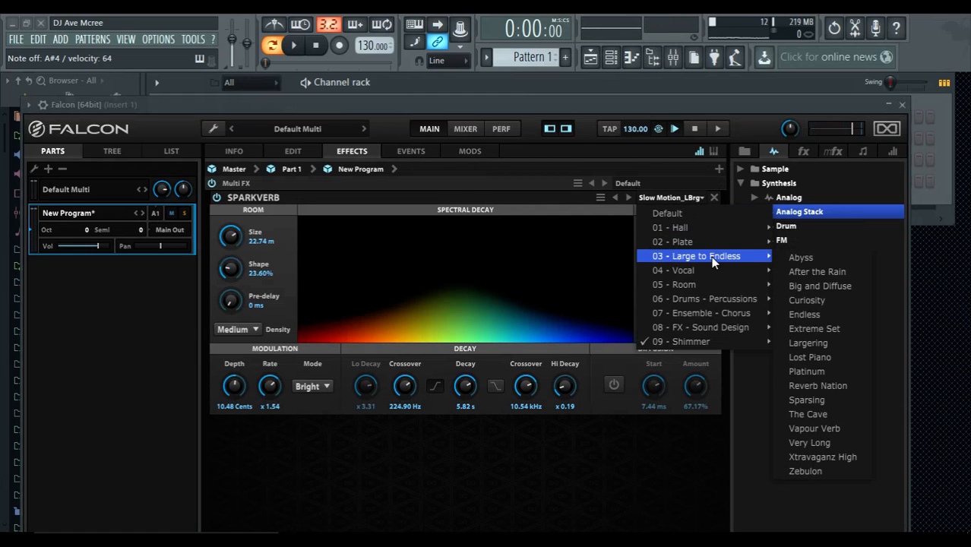
pyautogui.moveTo(753, 242)
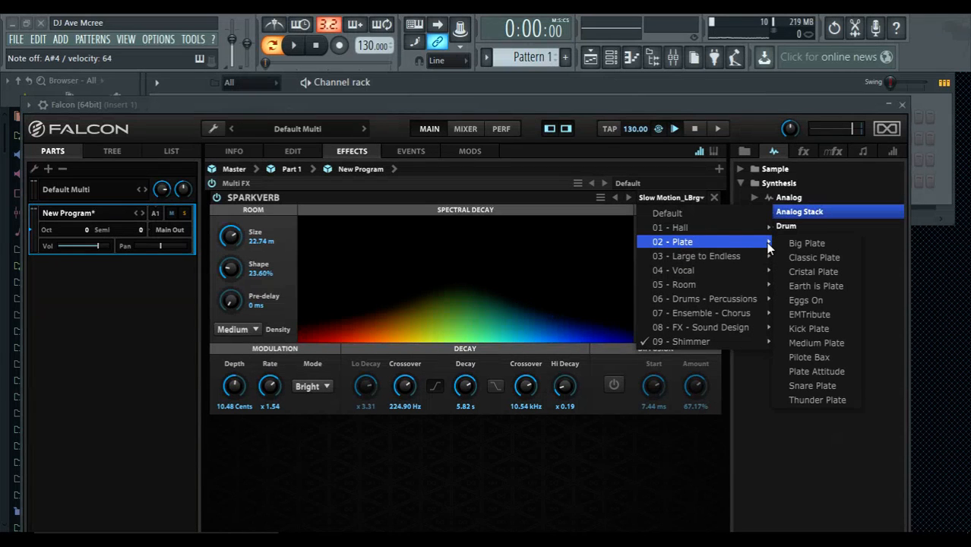
pyautogui.click(820, 286)
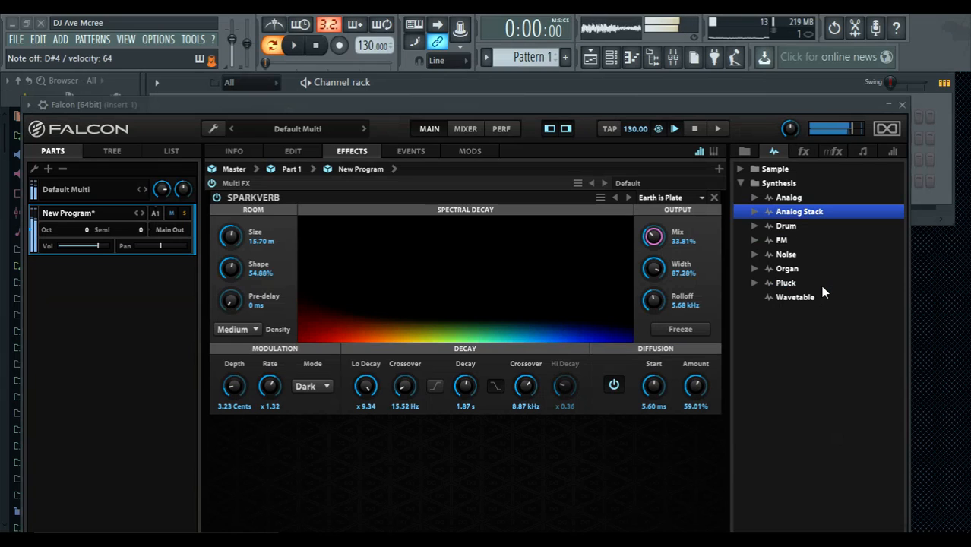
pyautogui.moveTo(653, 241); pyautogui.dragTo(650, 198)
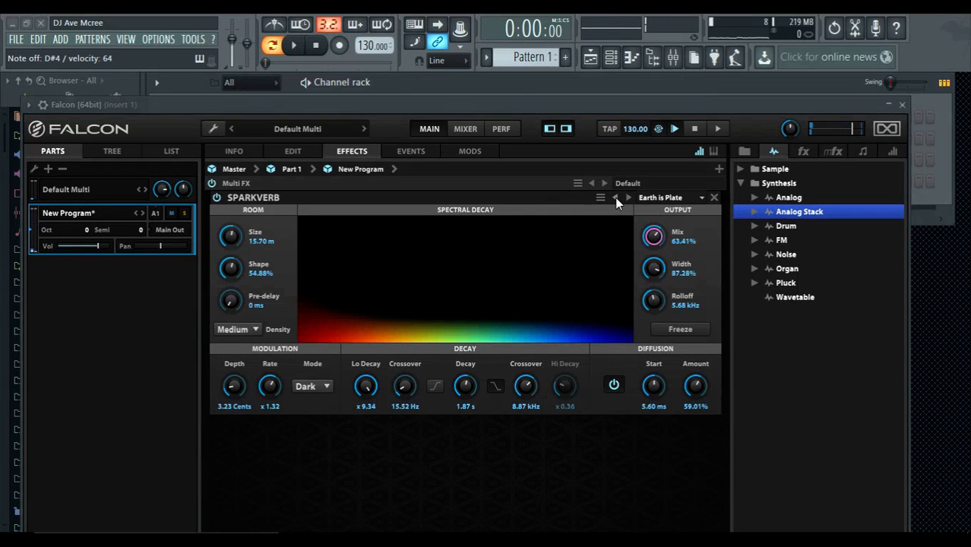
pyautogui.click(615, 197)
pyautogui.click(614, 198)
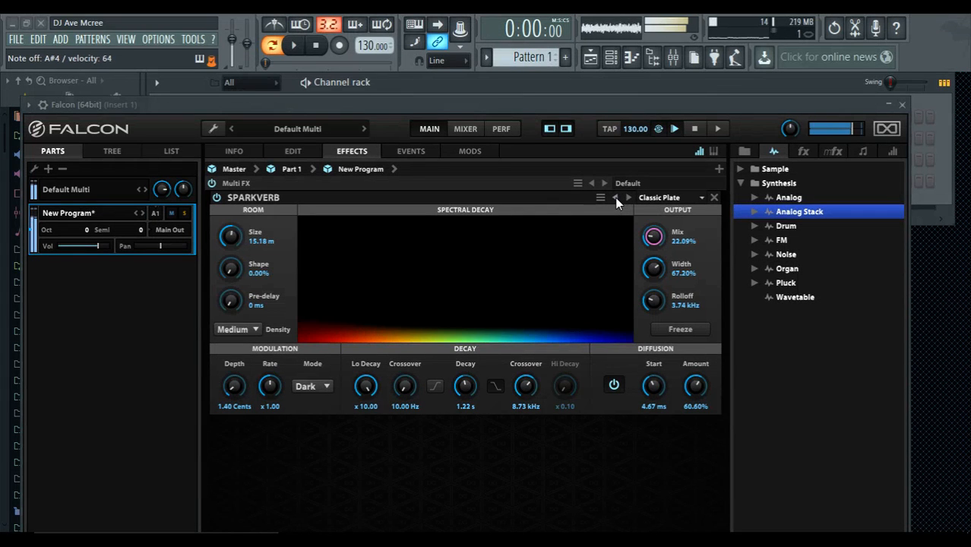
# Audition the Wood Hall preset on SparkVerb and settle on the Super Hall preset.
pyautogui.click(615, 198)
pyautogui.click(614, 198)
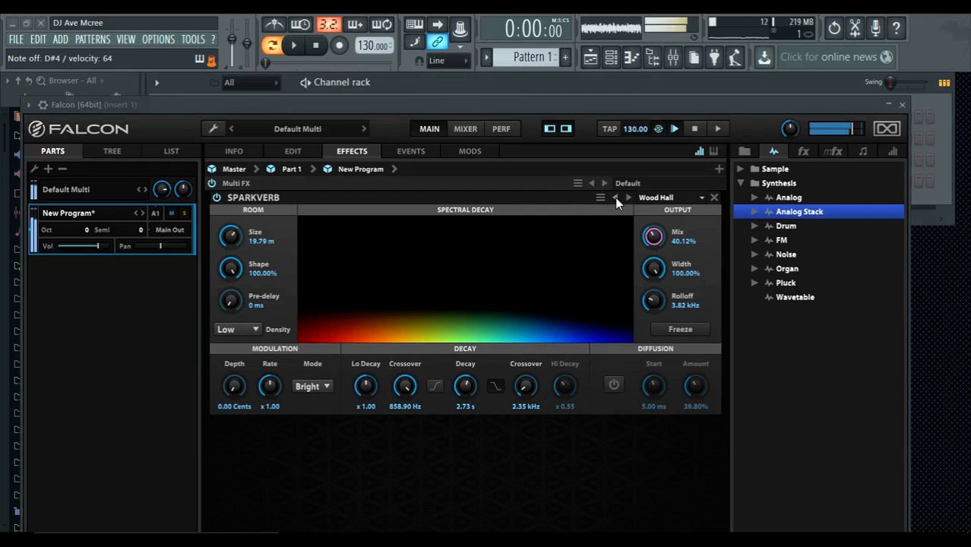
pyautogui.click(614, 197)
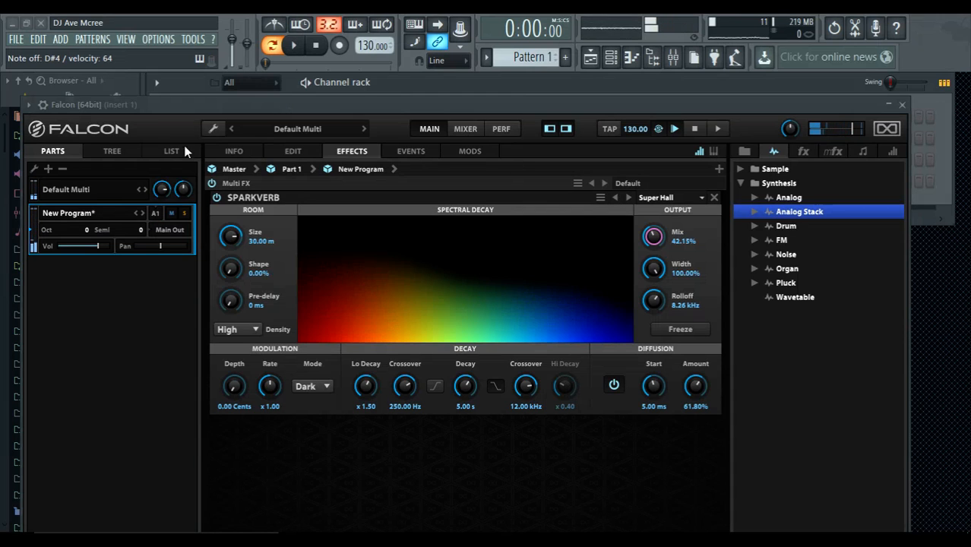
# Return to the program's edit page and change the Analog Stack waveforms: OSC 2 to Square, OSC 4 to Triangle and OSC 6 to Sine.
pyautogui.click(307, 151)
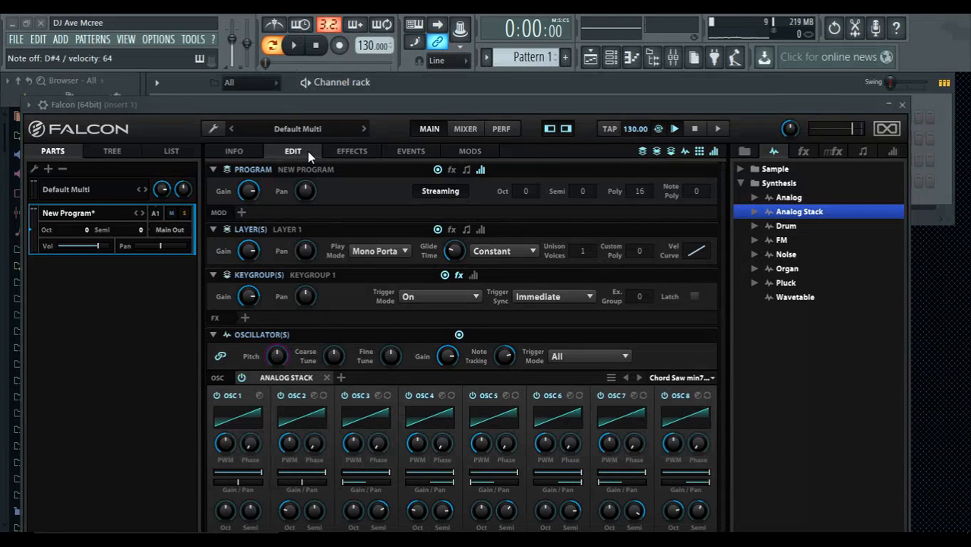
pyautogui.moveTo(353, 104); pyautogui.dragTo(353, 13)
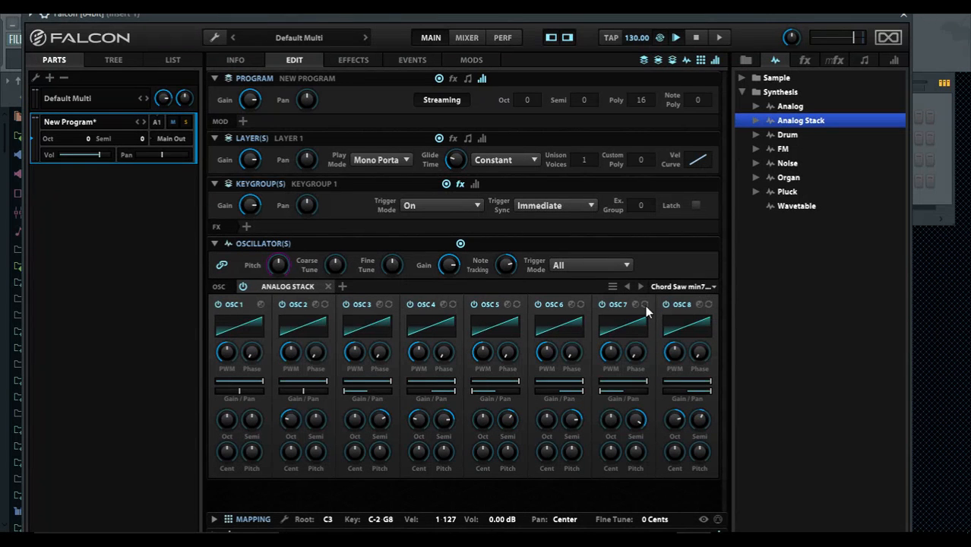
pyautogui.click(298, 325)
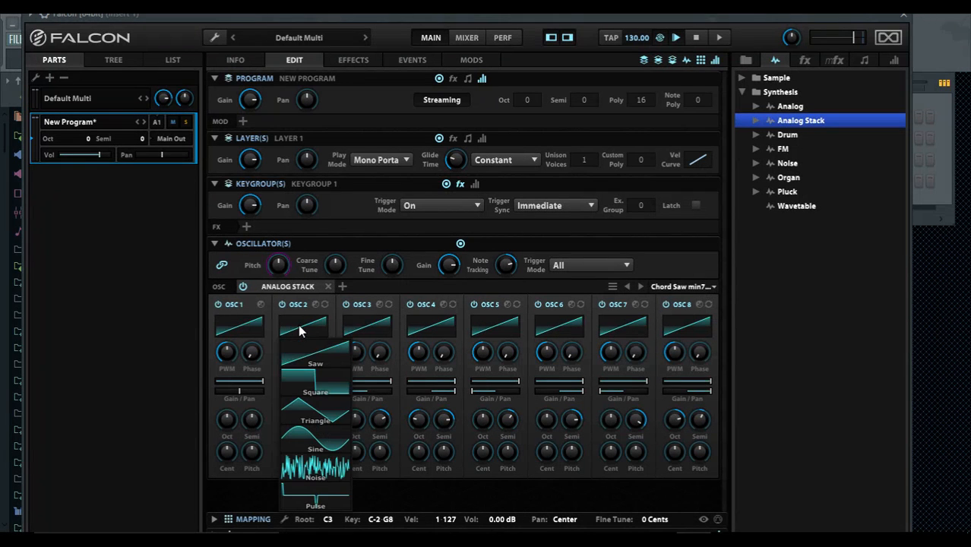
pyautogui.click(308, 379)
pyautogui.click(432, 324)
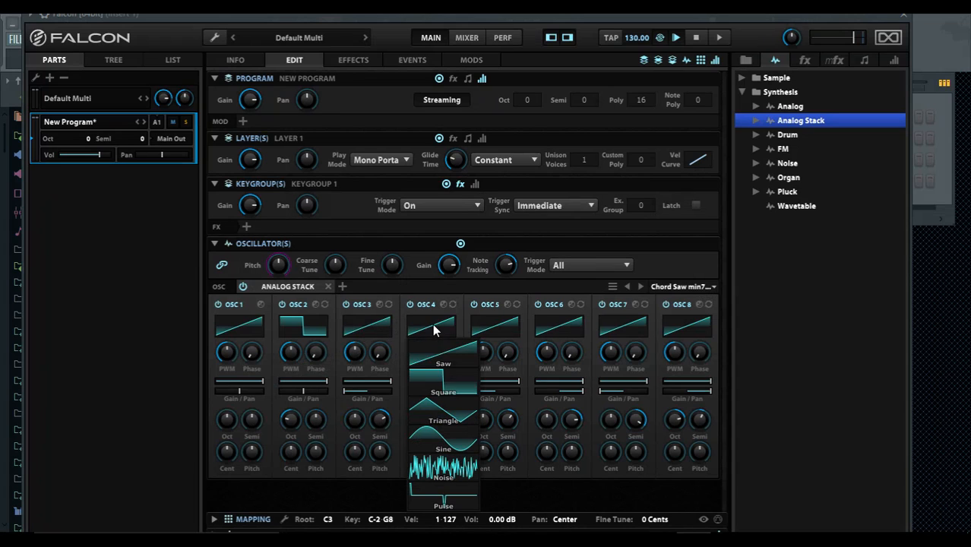
pyautogui.click(459, 414)
pyautogui.click(569, 329)
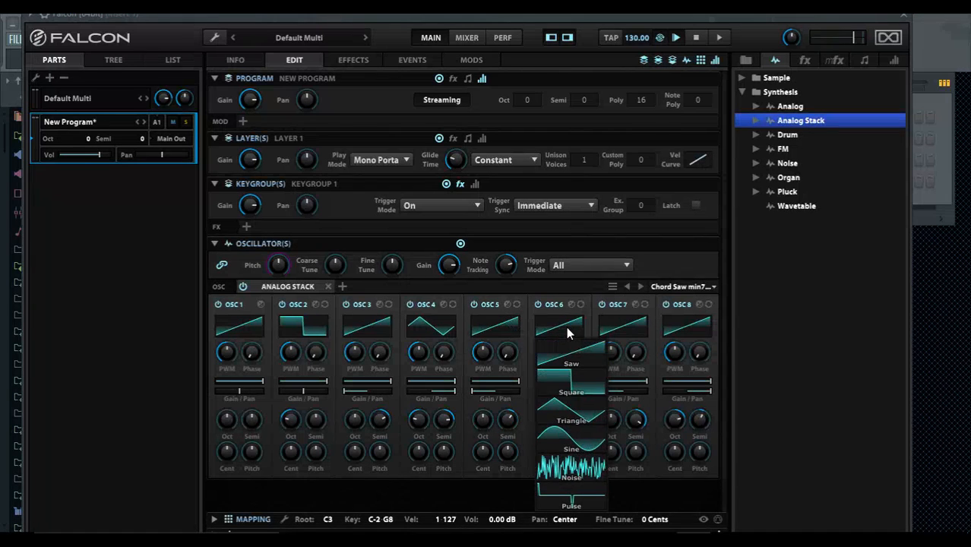
pyautogui.click(584, 448)
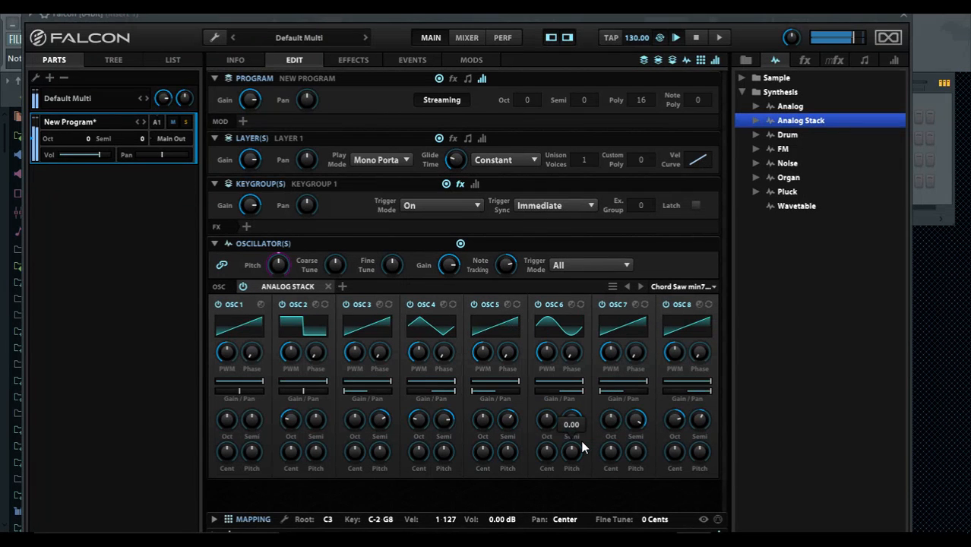
# Change the Analog Stack's OSC 1 waveform to Pulse and its OSC 7 waveform to Square.
pyautogui.click(246, 327)
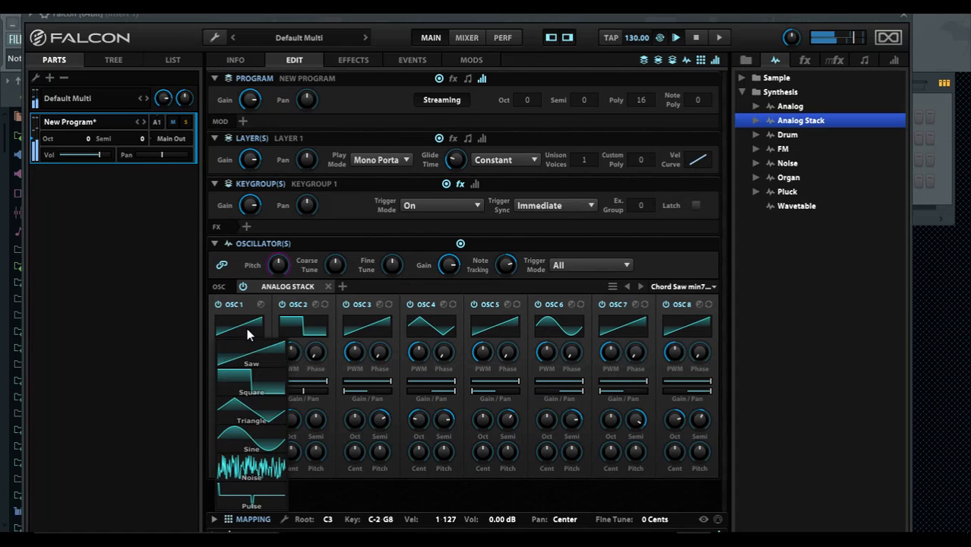
pyautogui.click(267, 493)
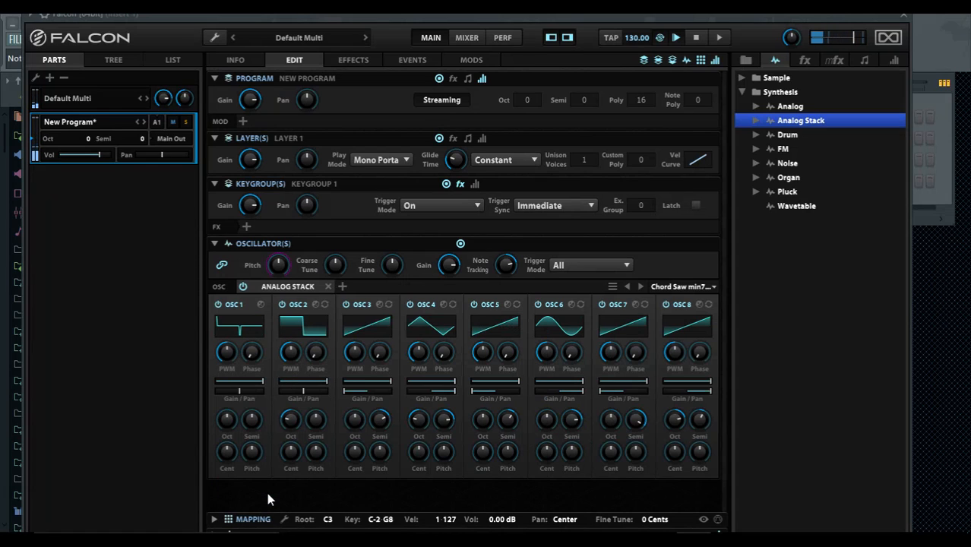
pyautogui.click(630, 326)
pyautogui.click(638, 381)
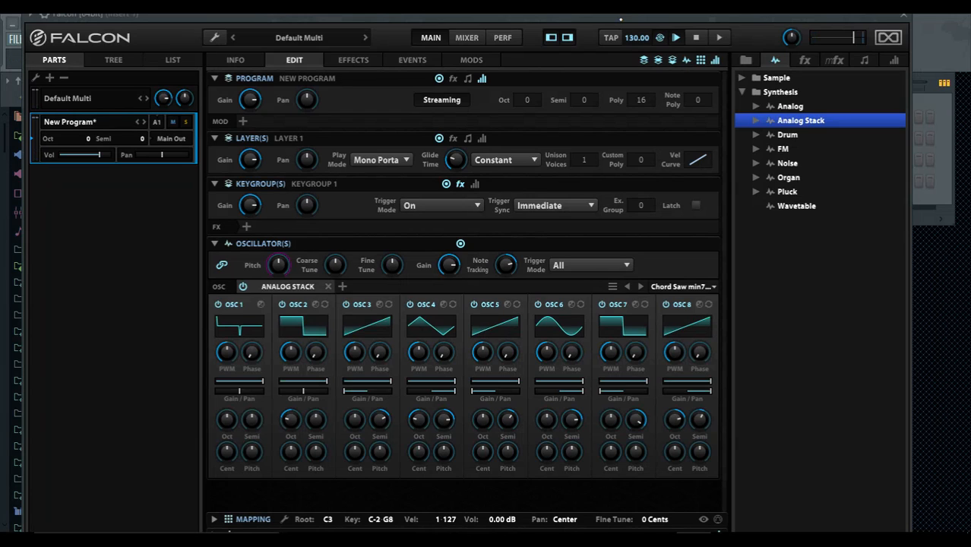
# Examine the presets offered for the FM and Analog Stack synthesis oscillators, and collapse both lists again.
pyautogui.click(751, 121)
pyautogui.click(749, 121)
pyautogui.click(755, 148)
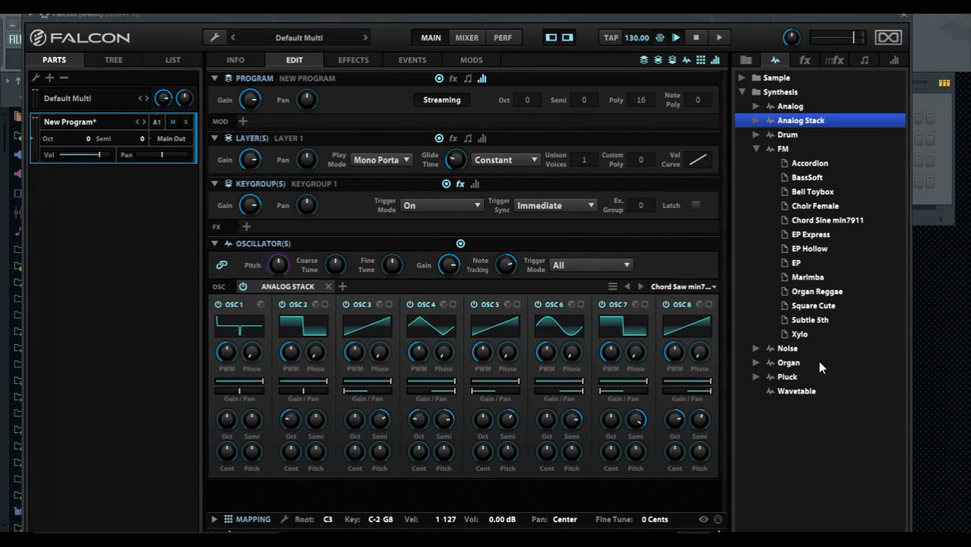
pyautogui.click(755, 121)
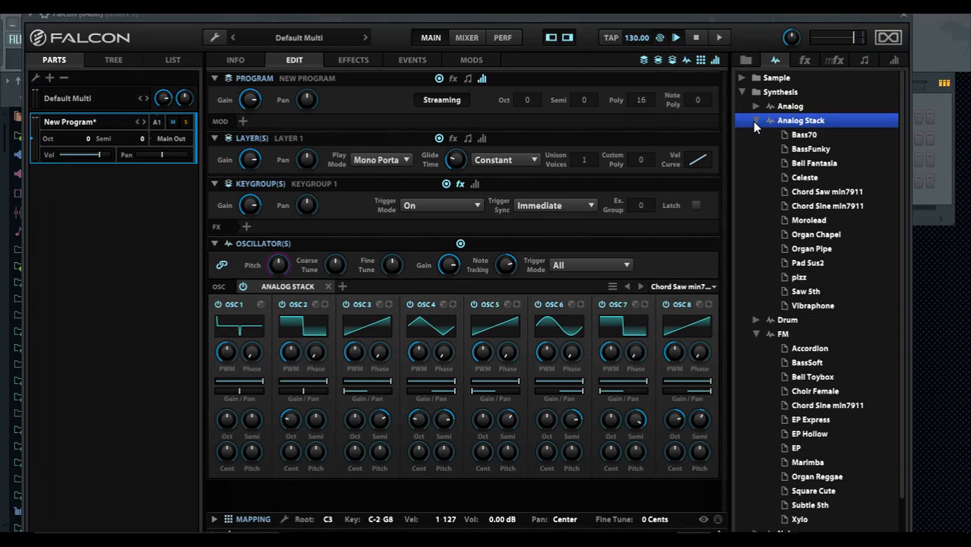
pyautogui.click(755, 121)
pyautogui.click(755, 149)
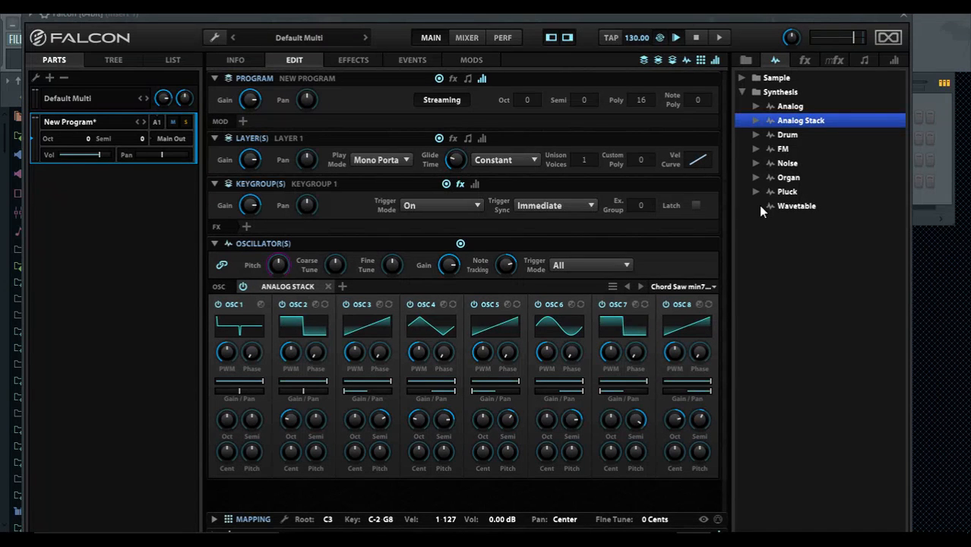
# Set the oscillators' trigger mode to Cycle and add a Wavetable oscillator alongside the Analog Stack.
pyautogui.click(610, 266)
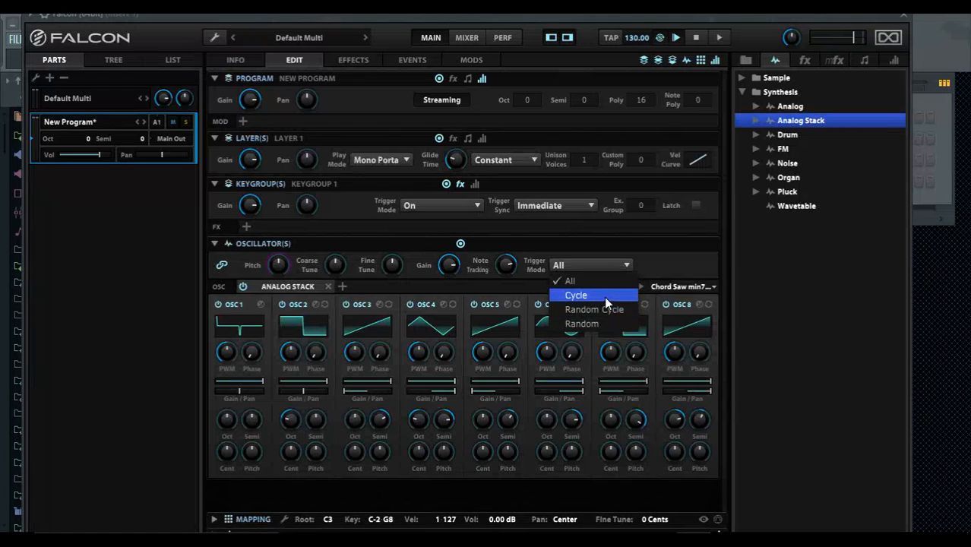
pyautogui.click(605, 296)
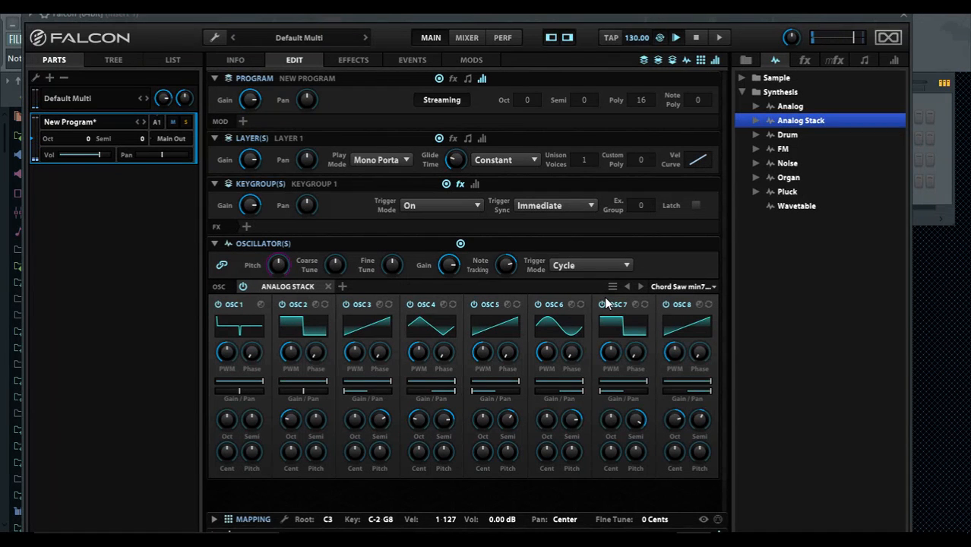
pyautogui.click(342, 287)
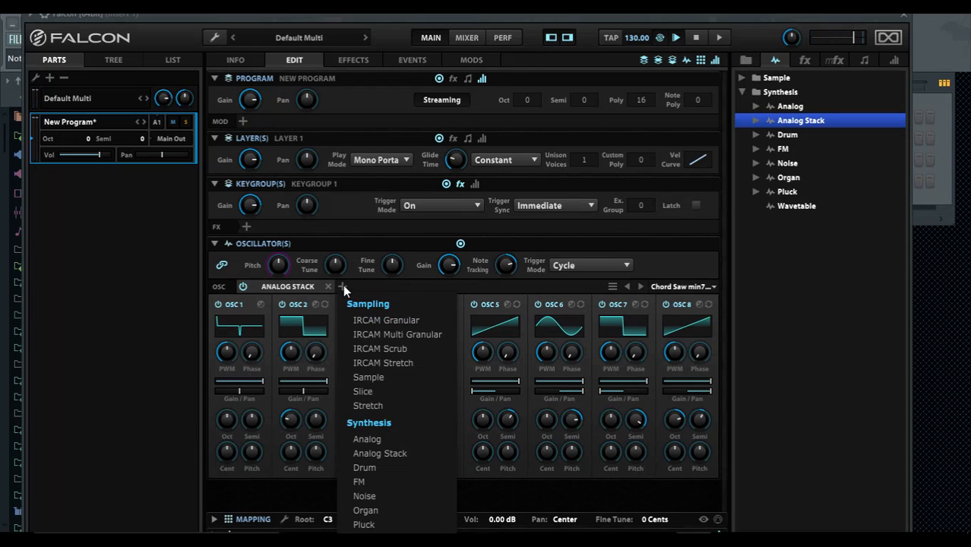
pyautogui.click(400, 533)
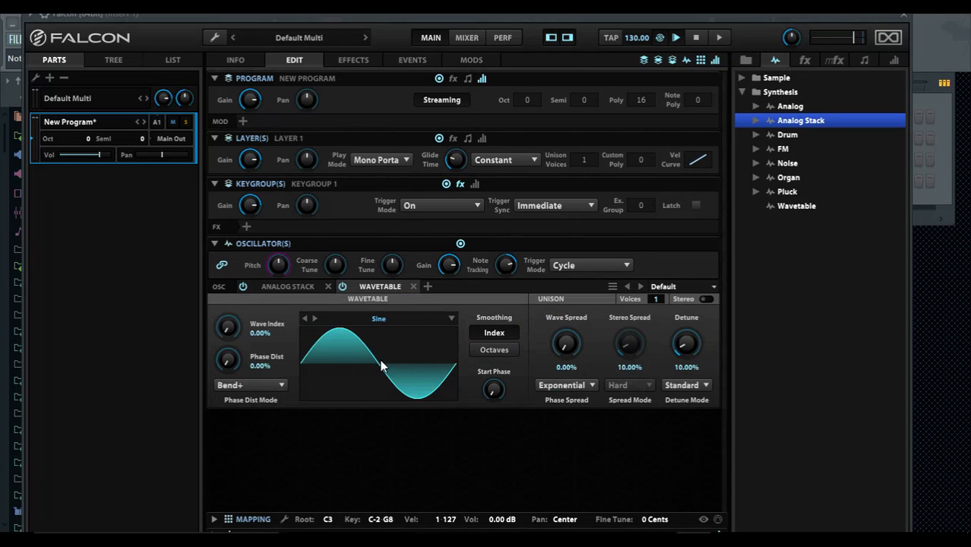
# Load the Little Robot wavetable from the Vox category into the Wavetable oscillator.
pyautogui.click(441, 320)
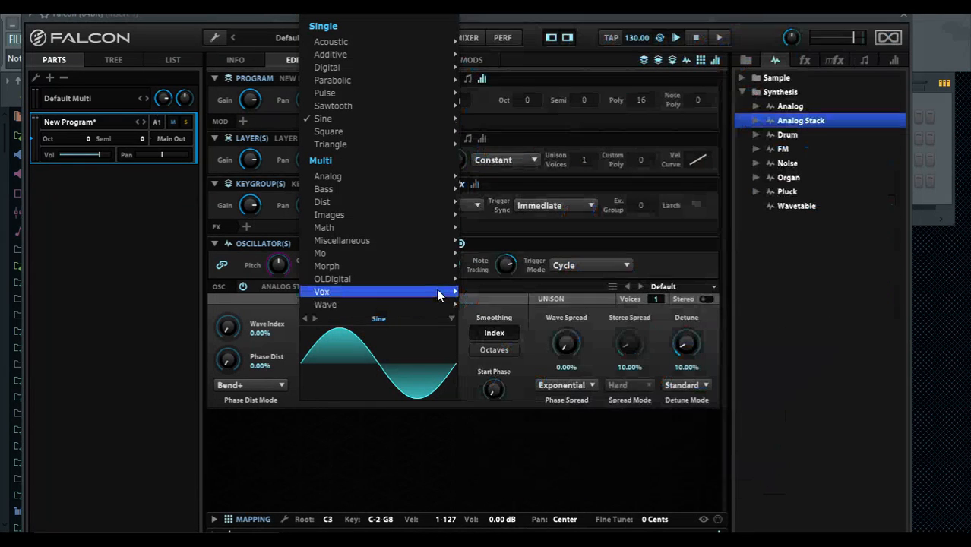
pyautogui.moveTo(440, 293)
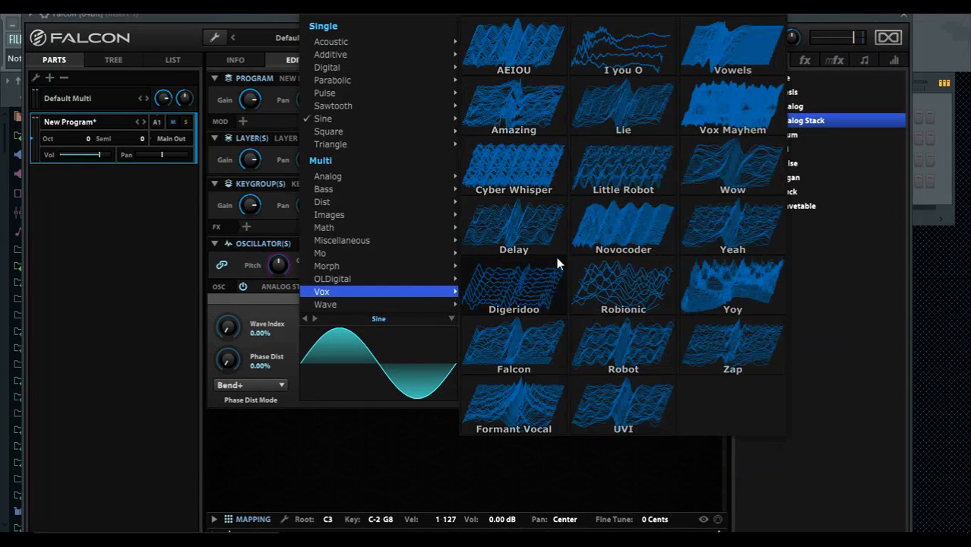
pyautogui.click(616, 188)
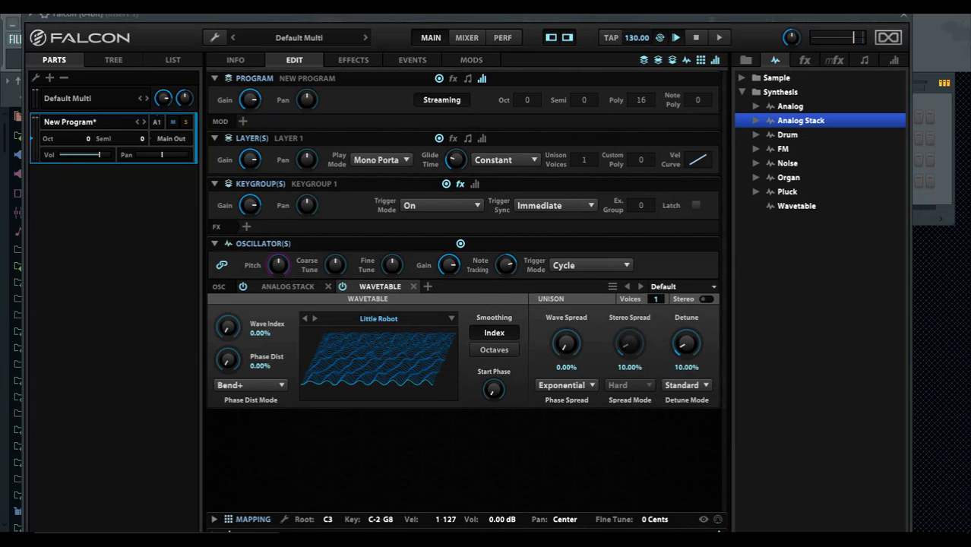
pyautogui.moveTo(551, 14); pyautogui.dragTo(530, 74)
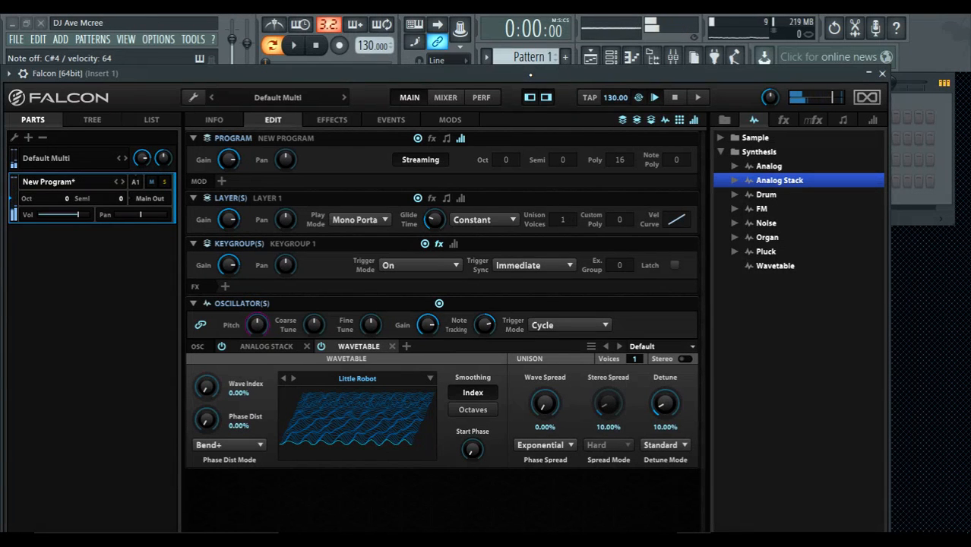
pyautogui.moveTo(530, 75); pyautogui.dragTo(544, 17)
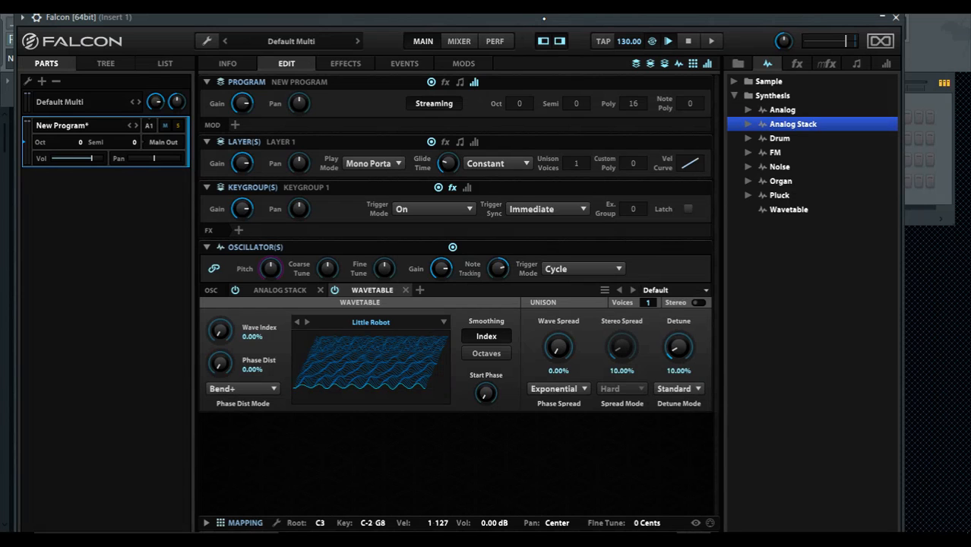
# Add an Xpander Filter from the Filter category to the program's effects after SparkVerb.
pyautogui.click(343, 65)
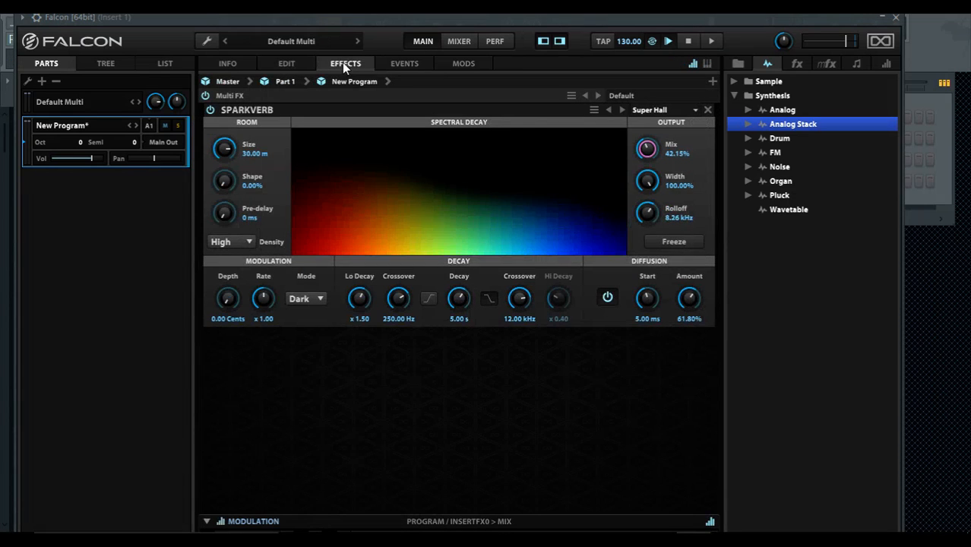
pyautogui.click(712, 81)
pyautogui.moveTo(722, 100)
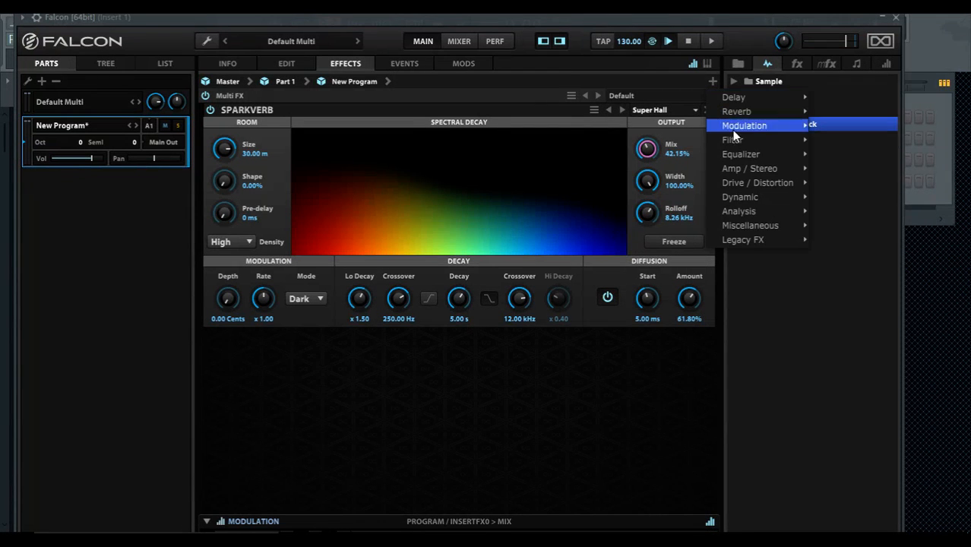
pyautogui.moveTo(752, 140)
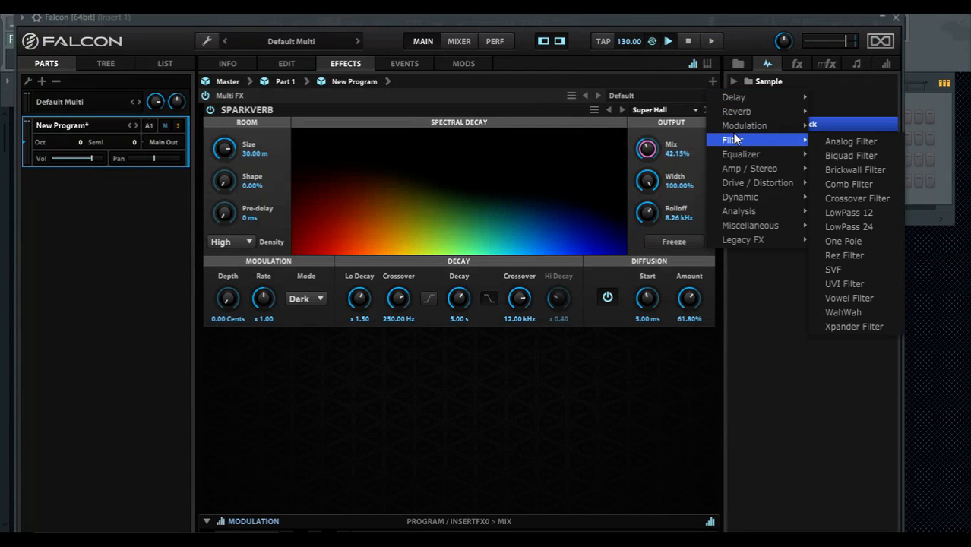
pyautogui.click(842, 326)
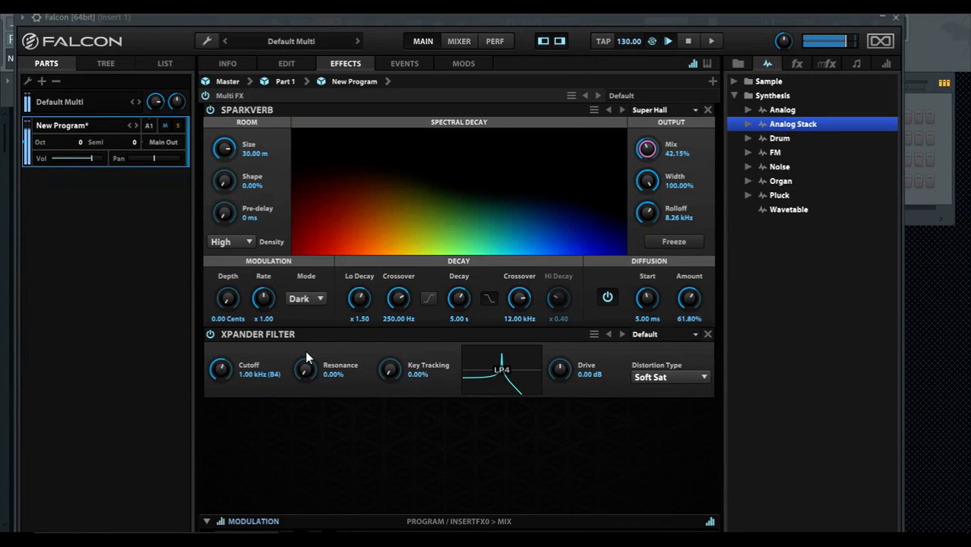
# Modulate the Xpander Filter's cutoff with a new program-level LFO and raise the LFO's frequency.
pyautogui.rightClick(221, 370)
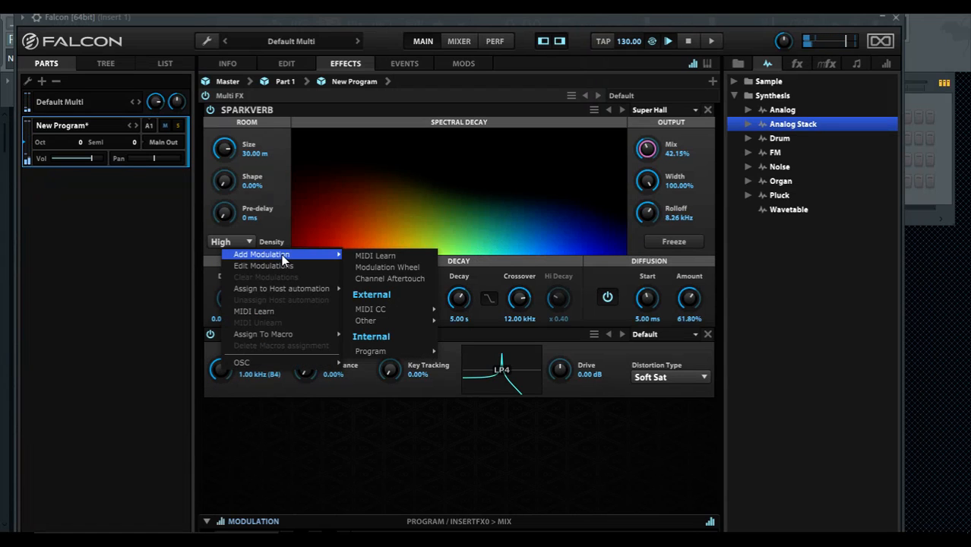
pyautogui.moveTo(281, 255)
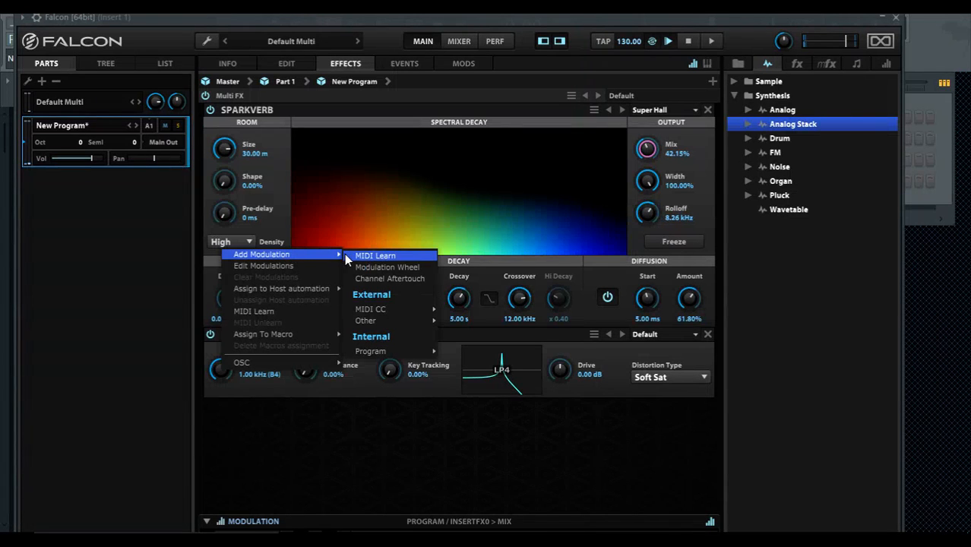
pyautogui.moveTo(395, 348)
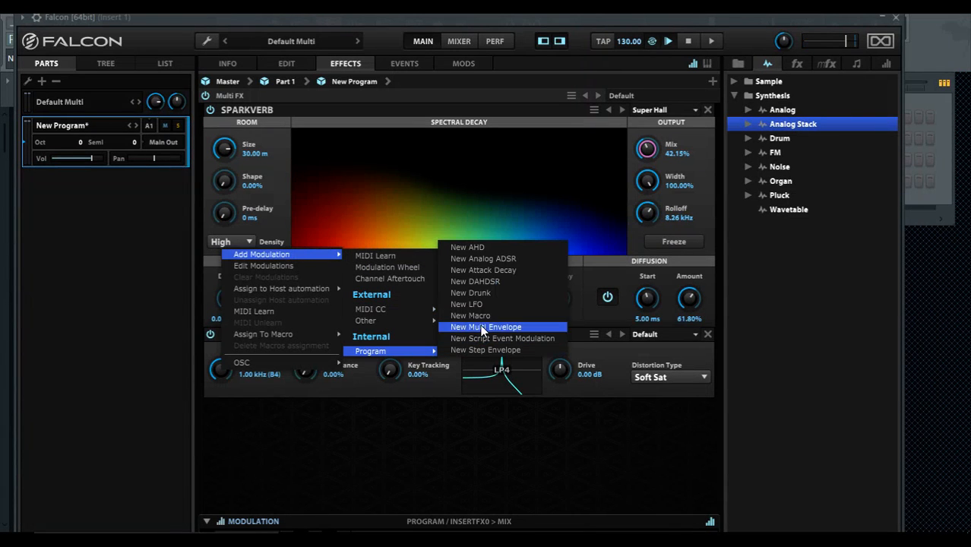
pyautogui.click(467, 304)
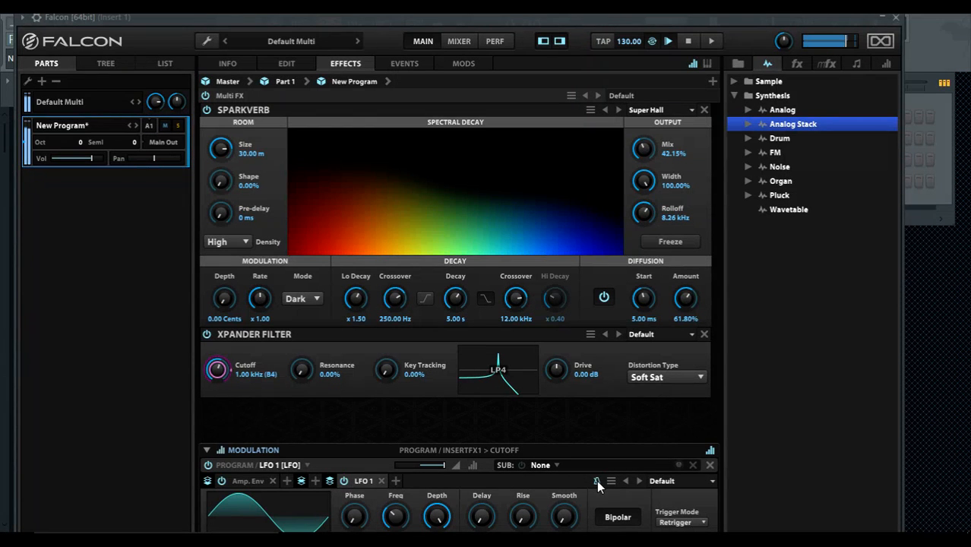
pyautogui.moveTo(396, 517); pyautogui.dragTo(392, 443)
# Audition the L3H1 filter type on the Xpander Filter and change it to N2N2AT.
pyautogui.click(497, 388)
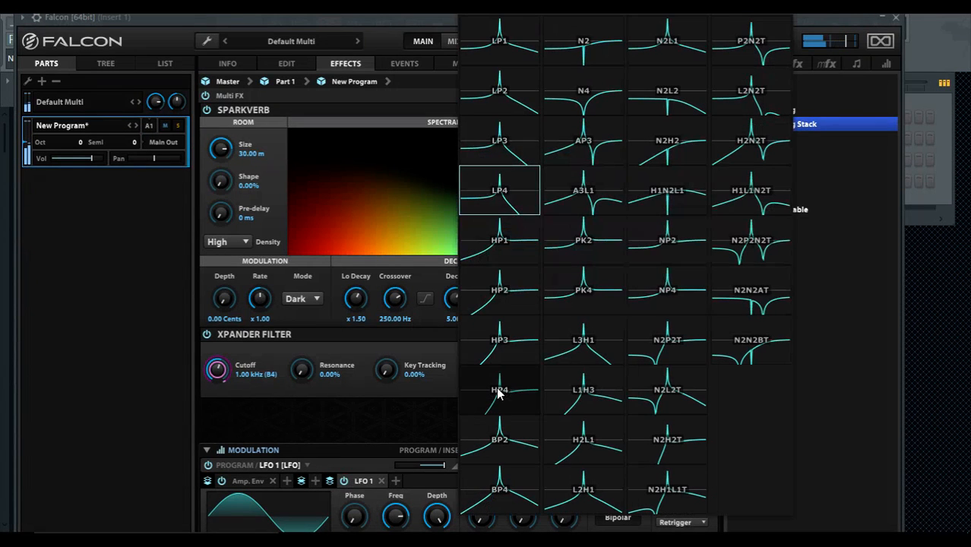
pyautogui.click(604, 334)
pyautogui.click(508, 387)
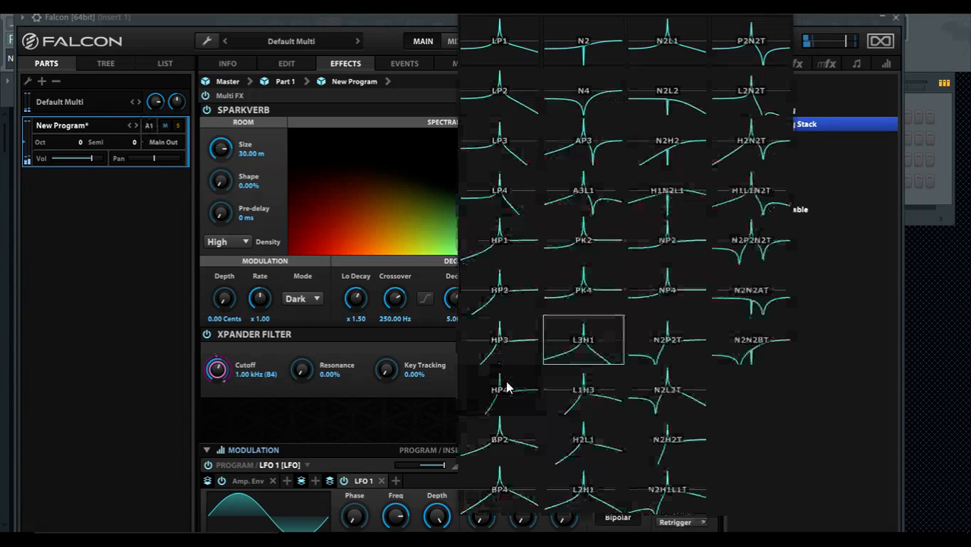
pyautogui.click(744, 293)
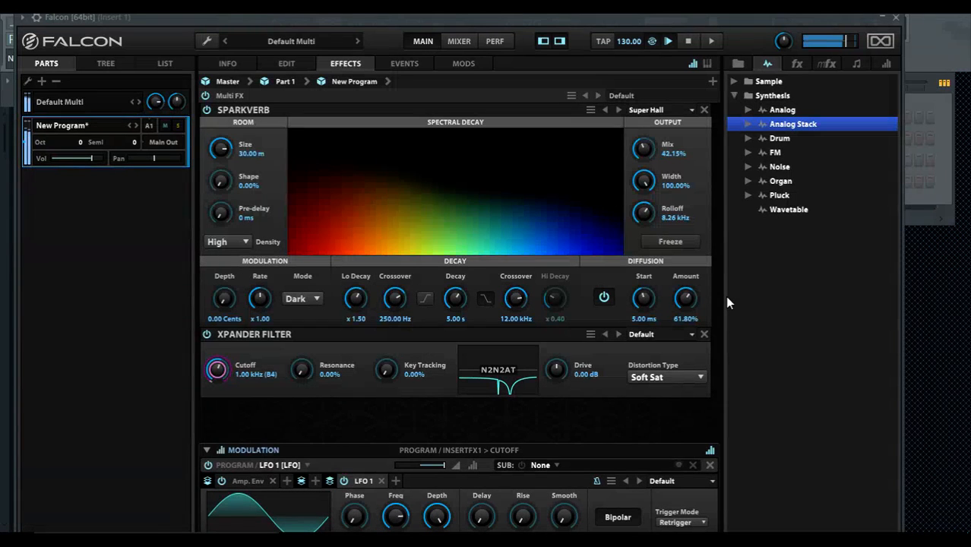